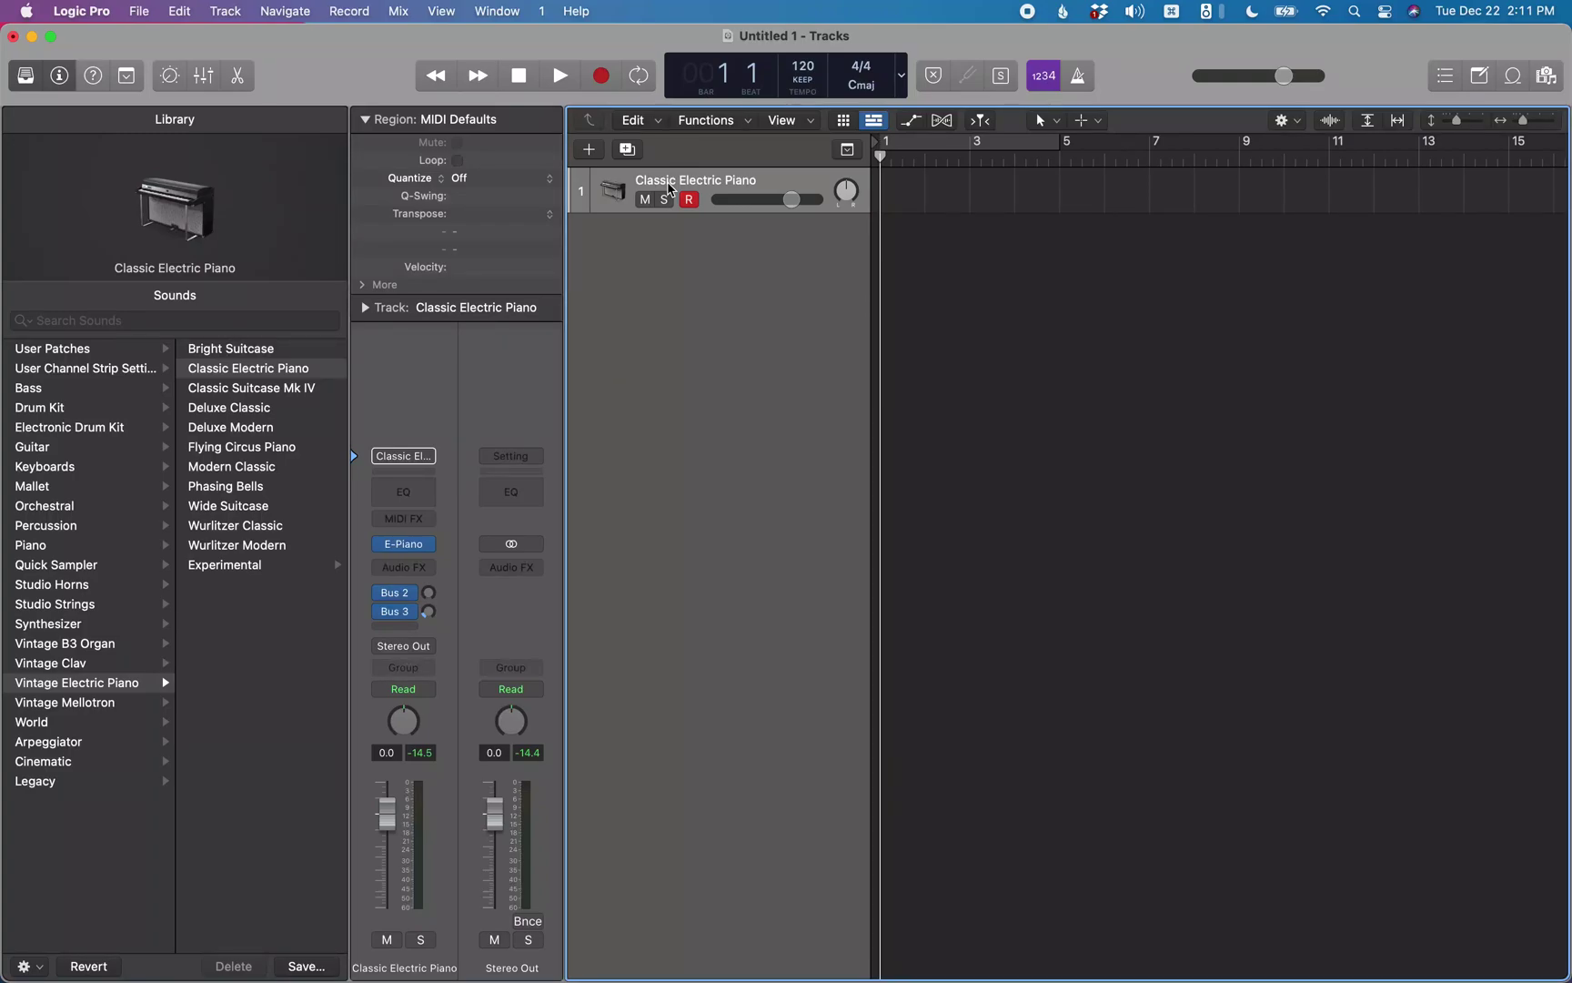
Undo the Classic Electric Piano patch to leave an empty Inst 2, and show the Mixer
key(super+z)
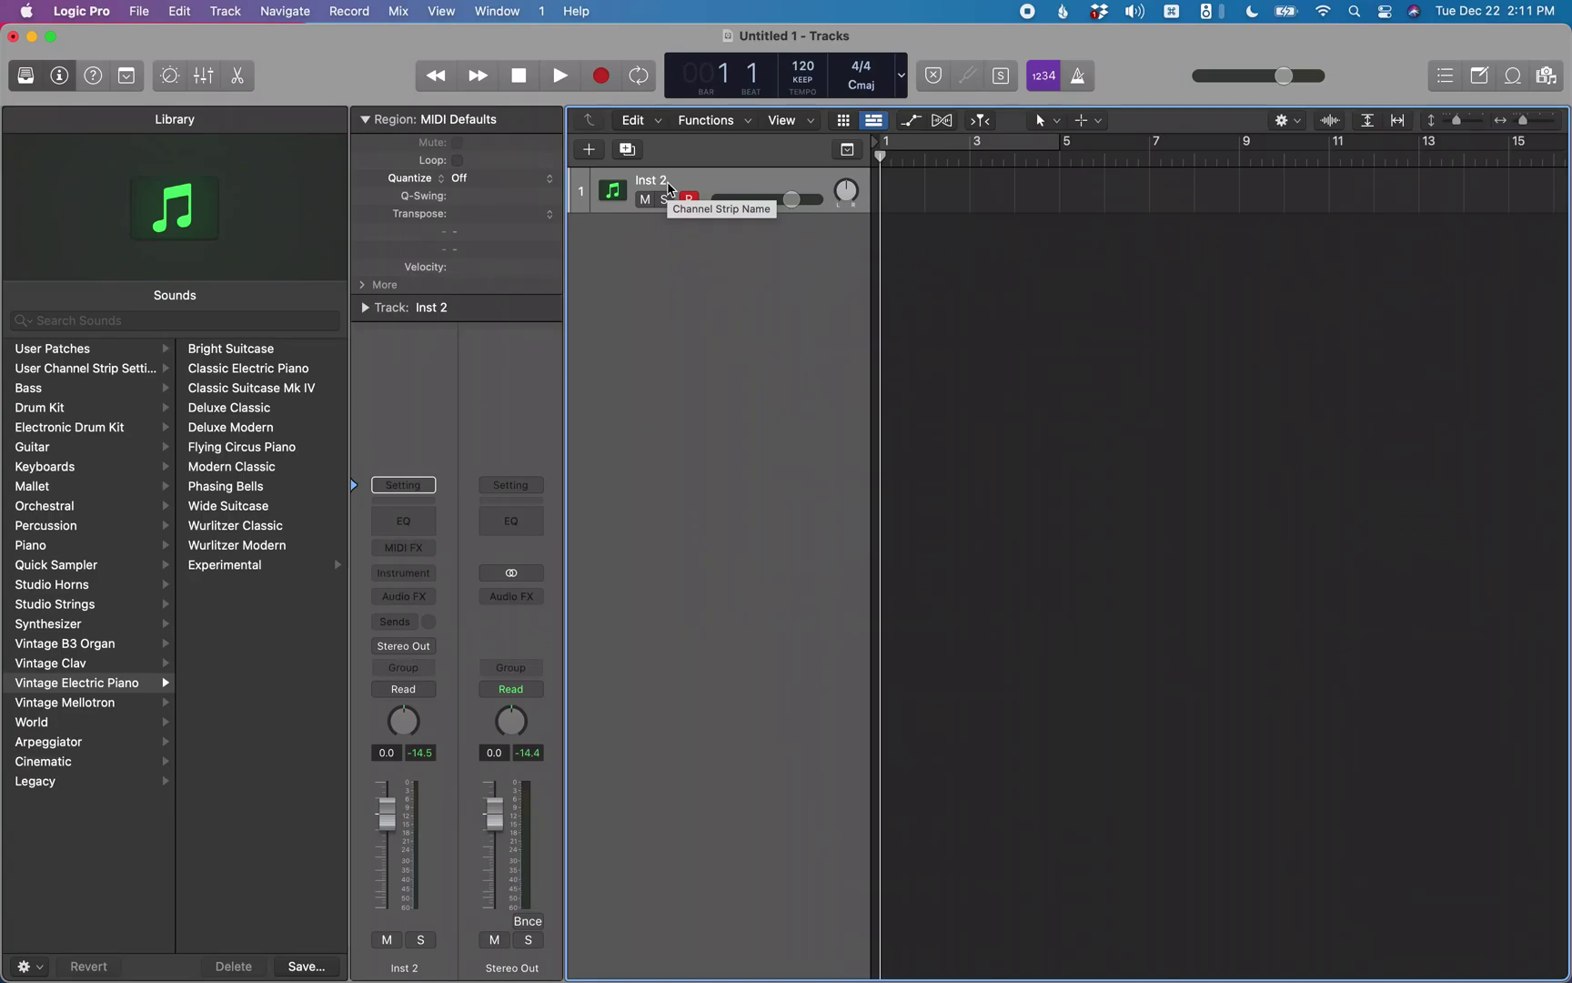
key(super+2)
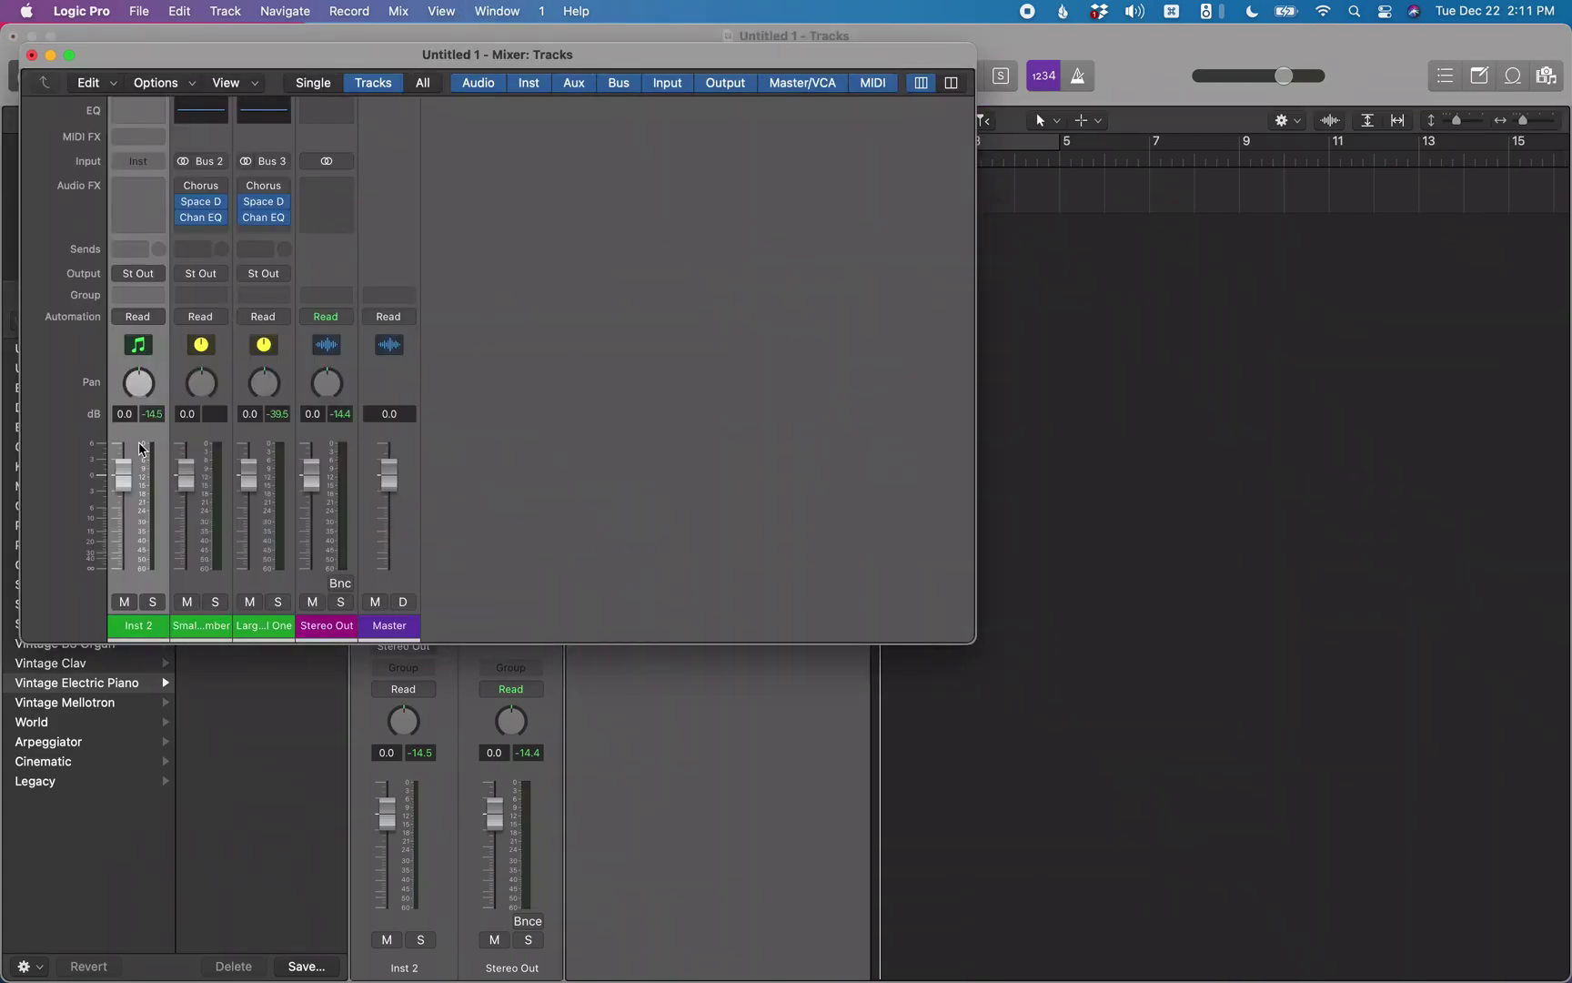
Load Komplete Kontrol into Inst 2's Input slot, then close its plug-in window and the Mixer
double_click(138, 626)
key(Return)
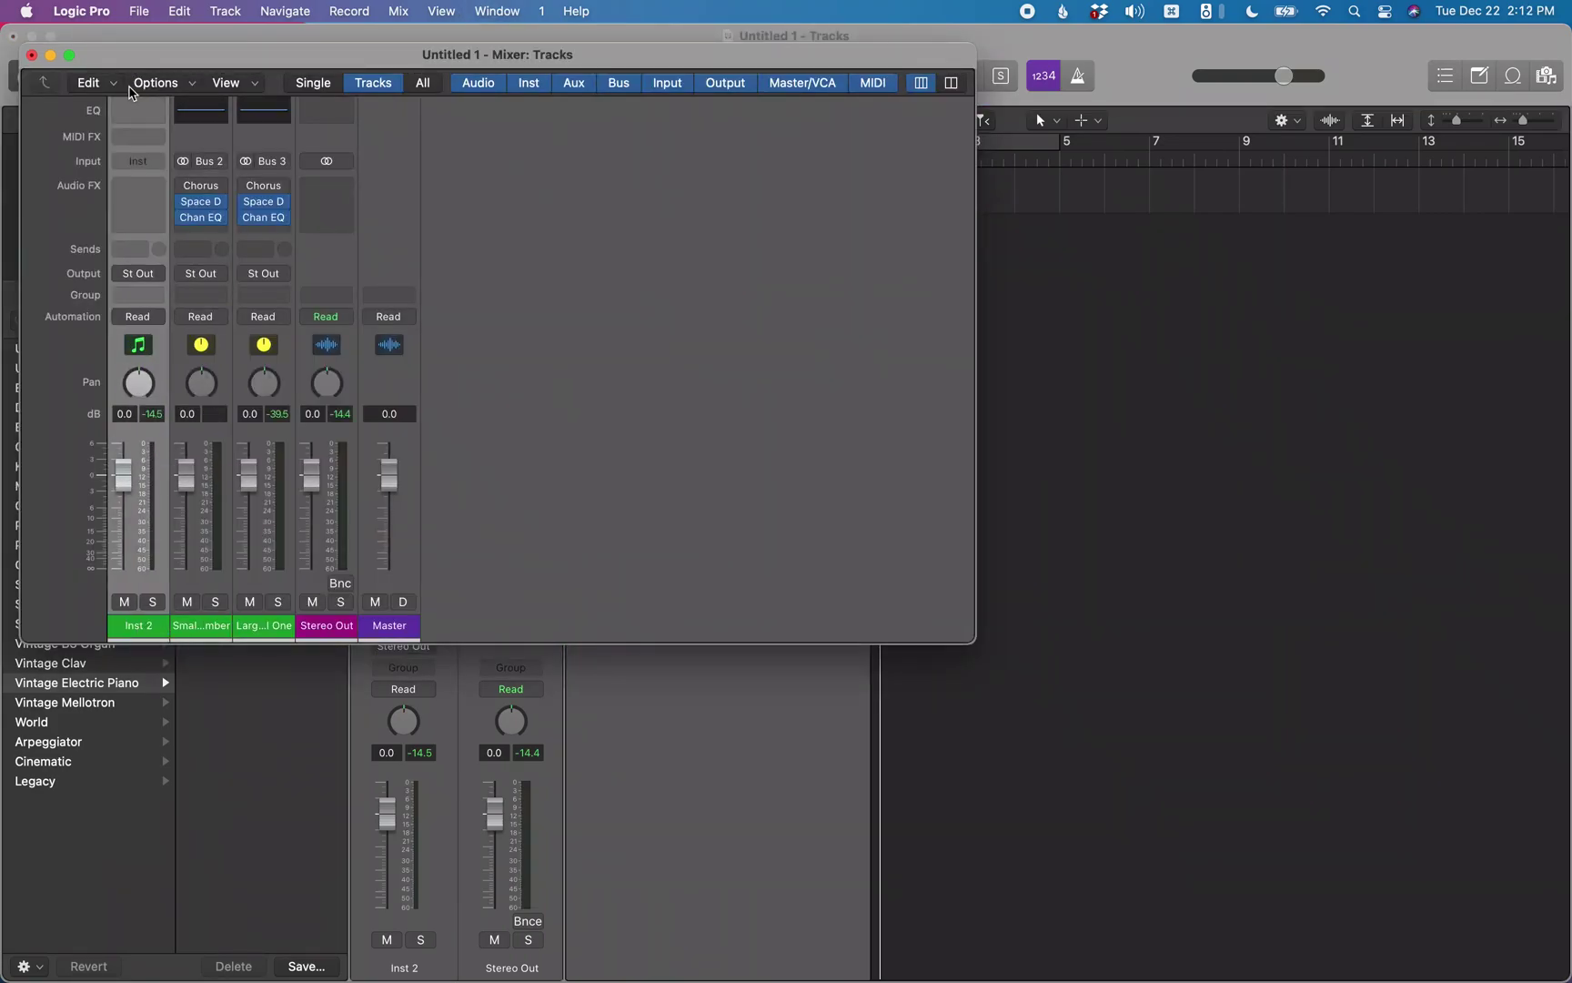
click(142, 171)
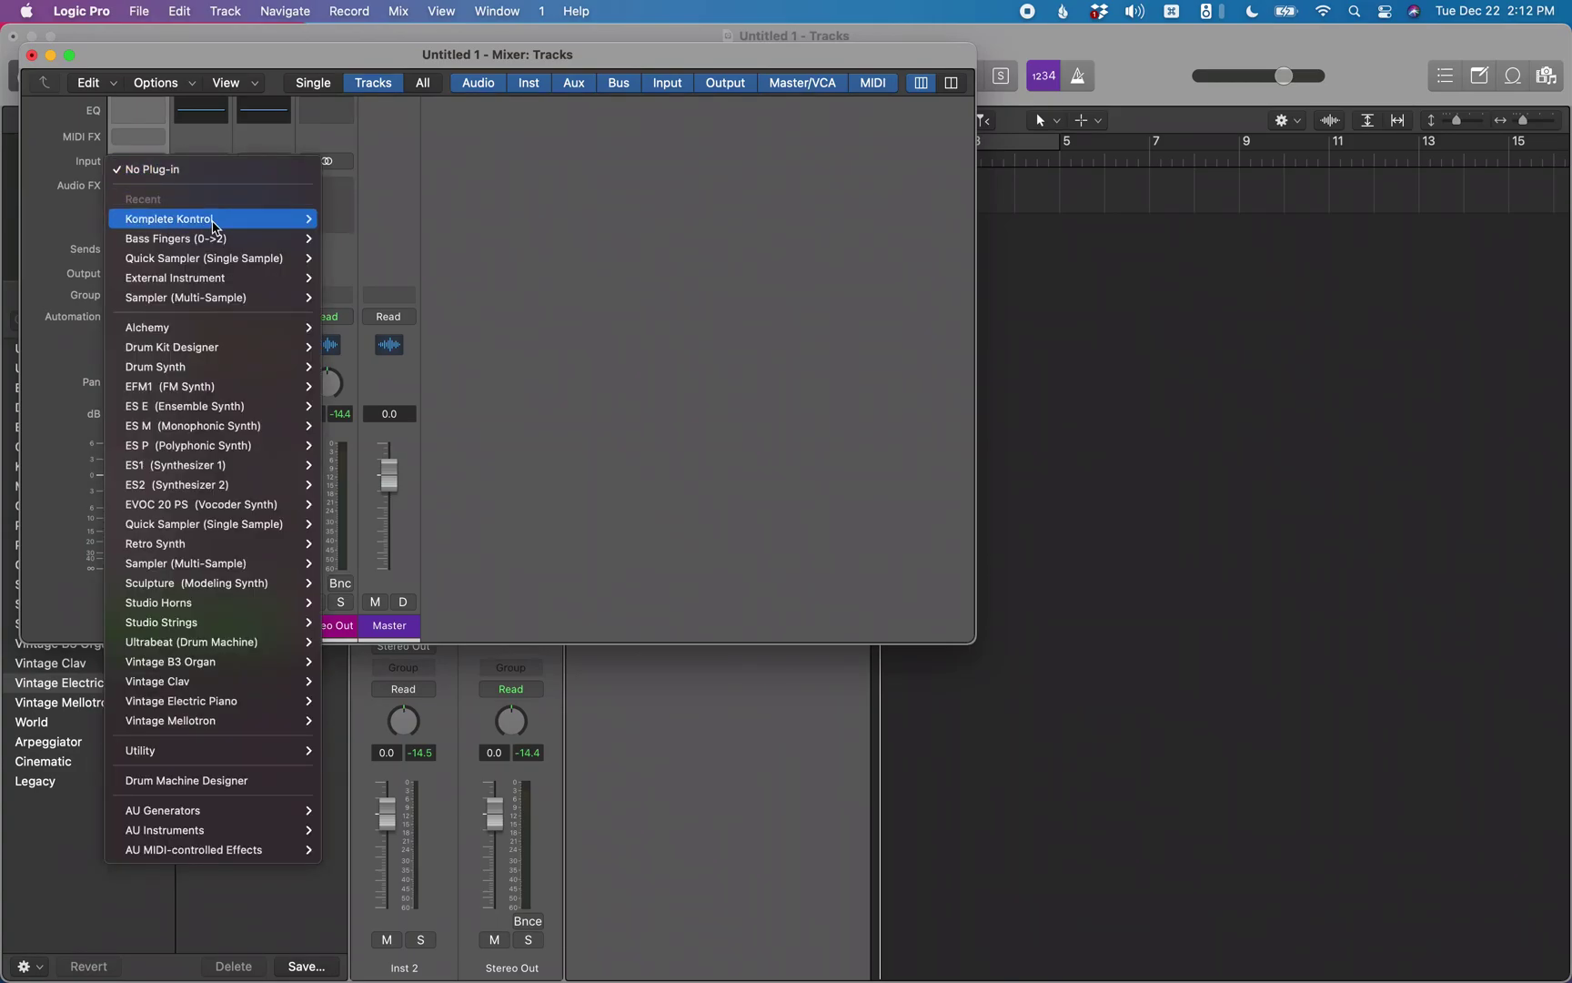
click(214, 221)
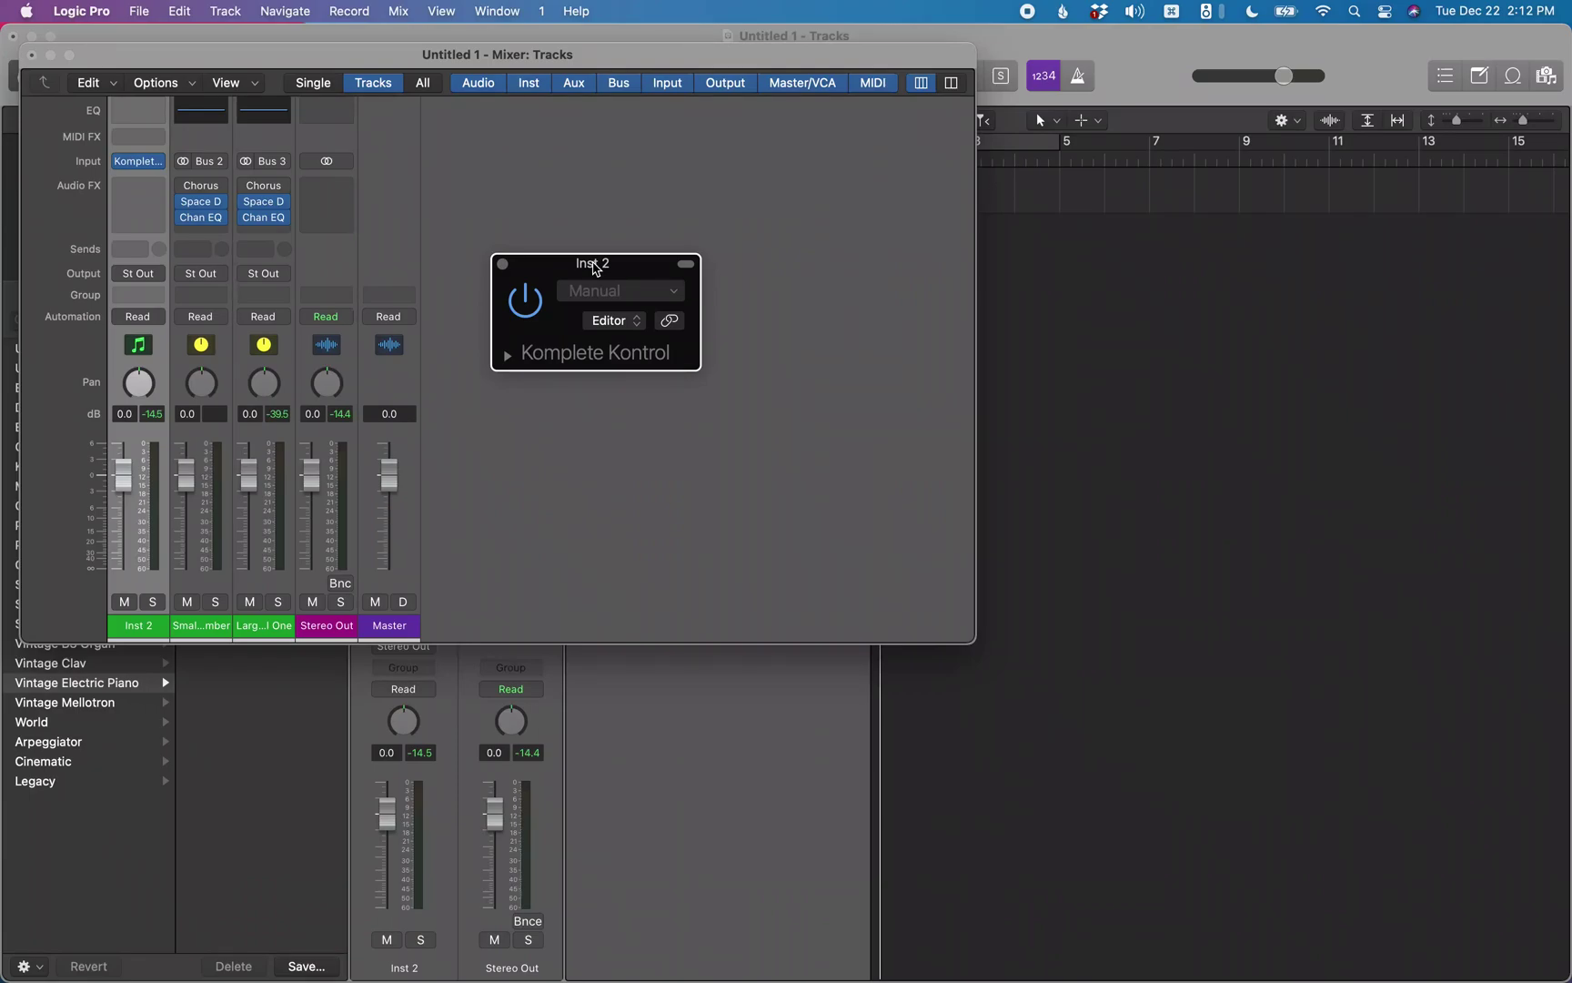
click(504, 264)
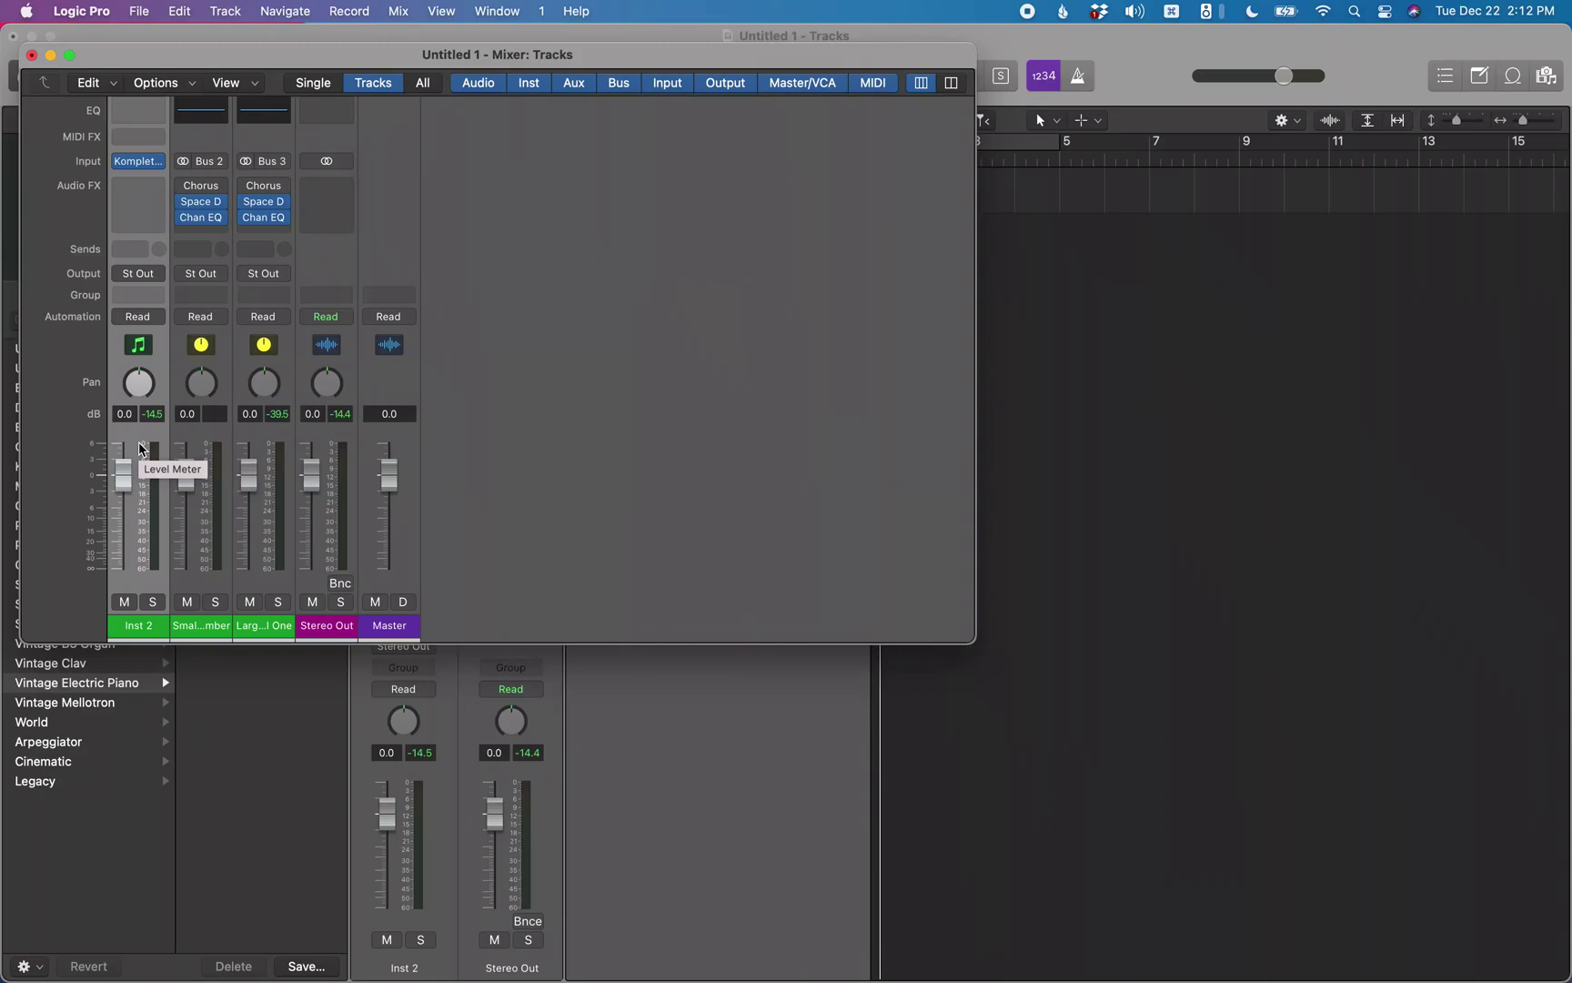
key(super+w)
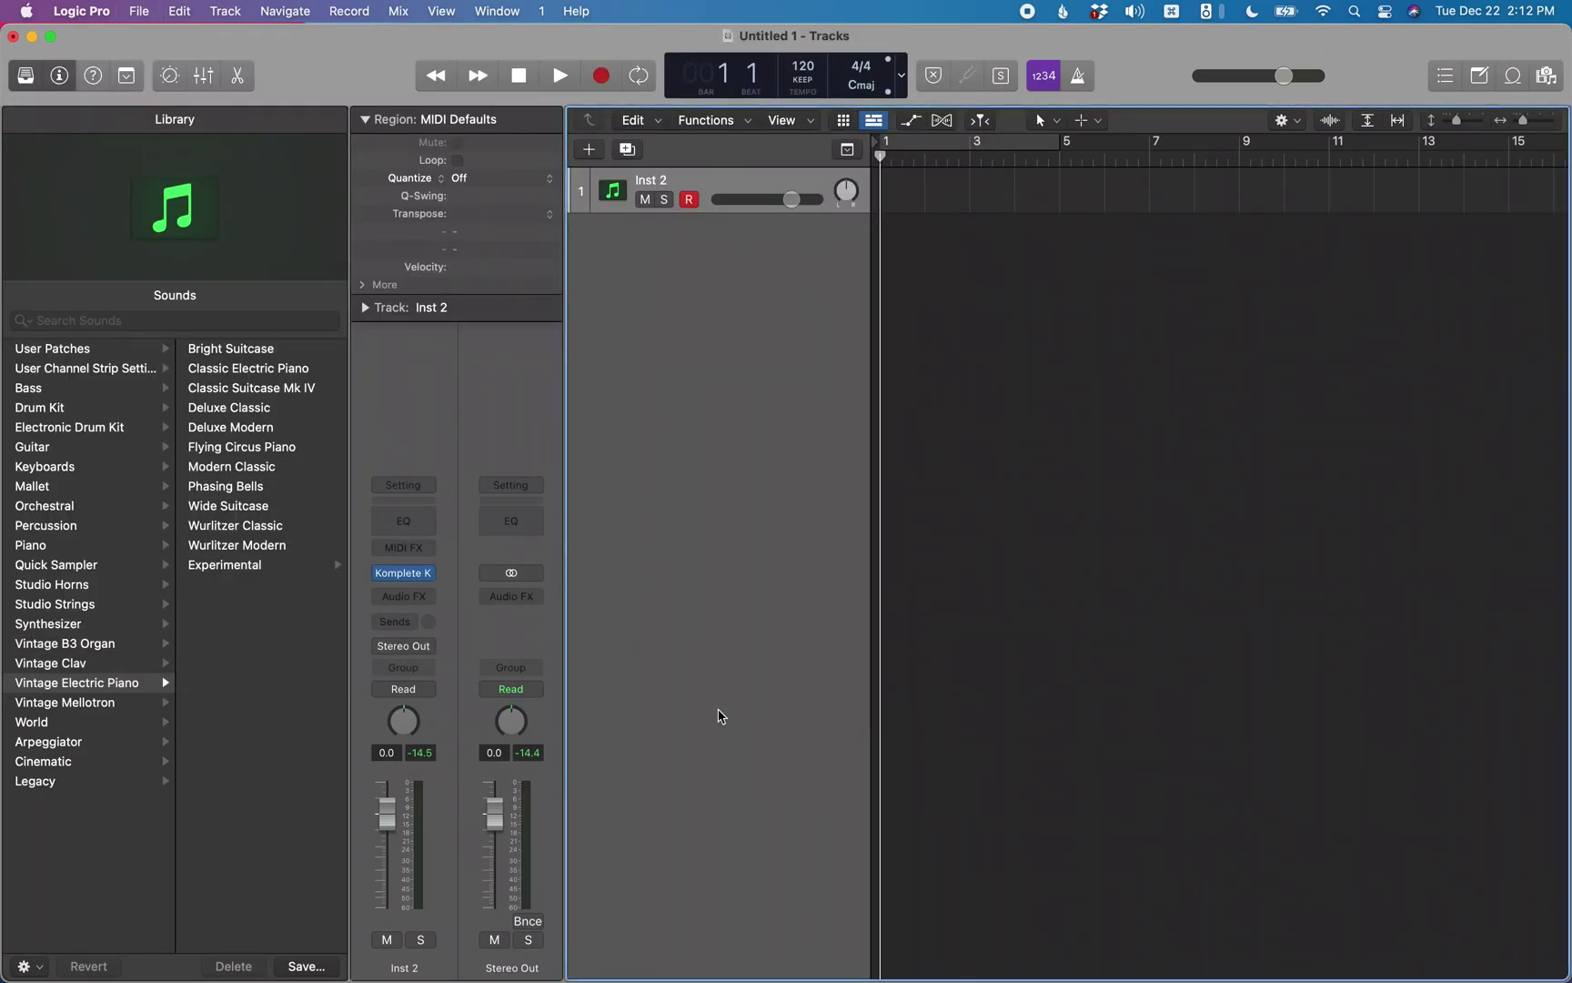
Rename the Inst 2 track to KompleteKontrol
double_click(669, 189)
text(KompleteKontrol)
key(Return)
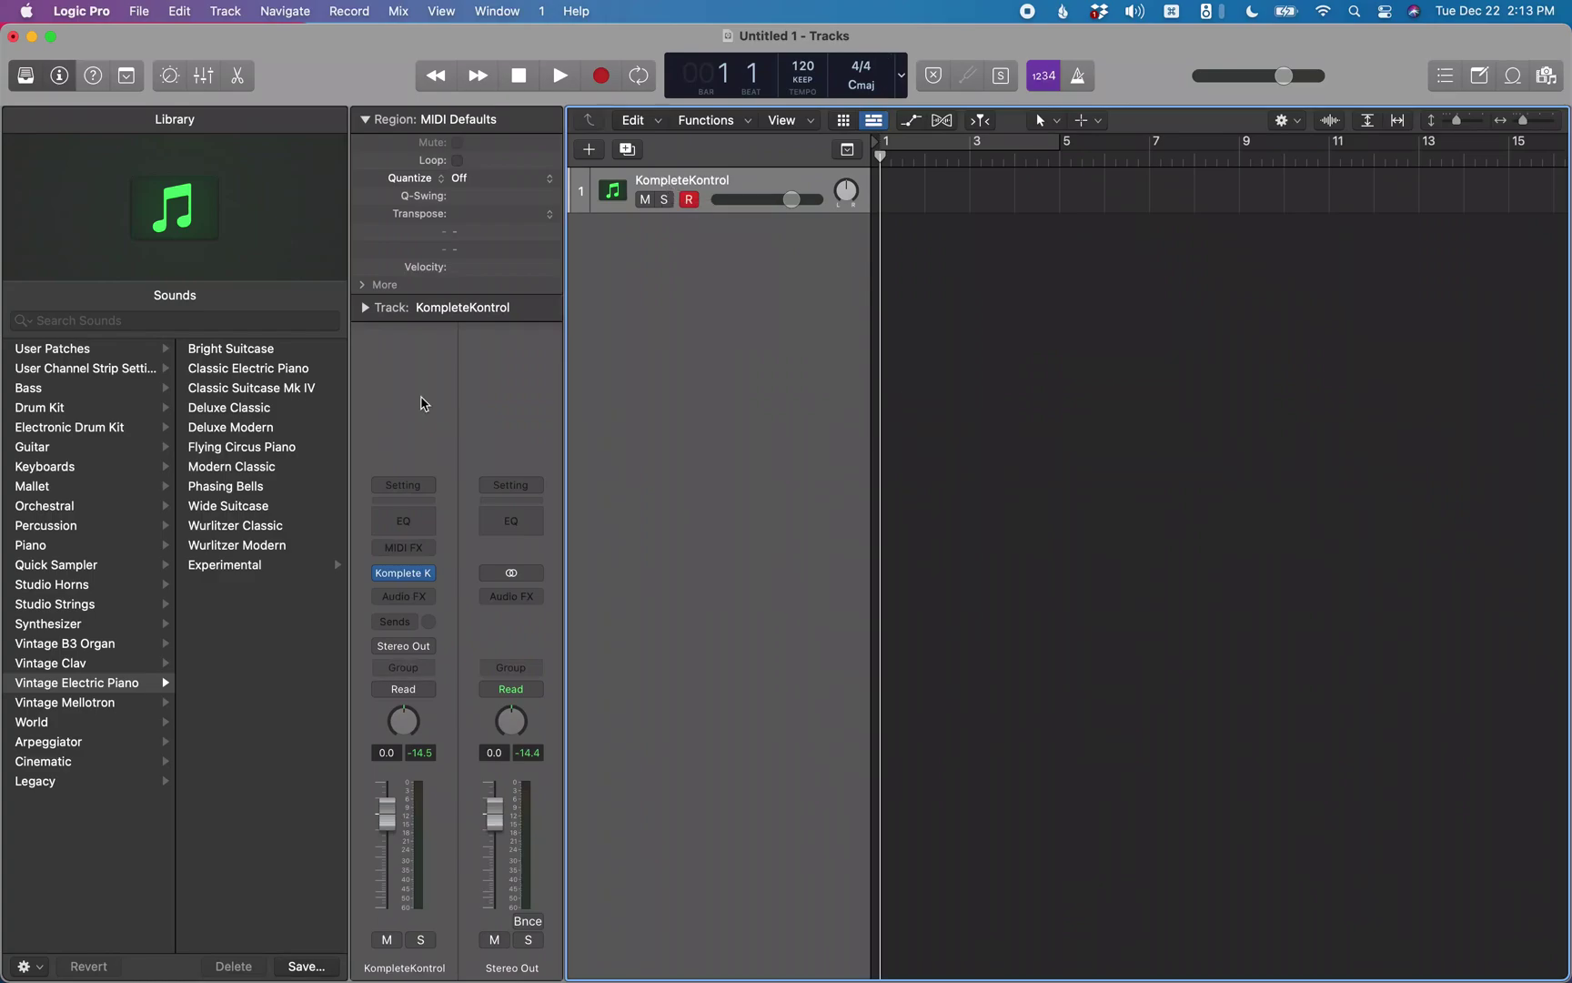
key(Tab)
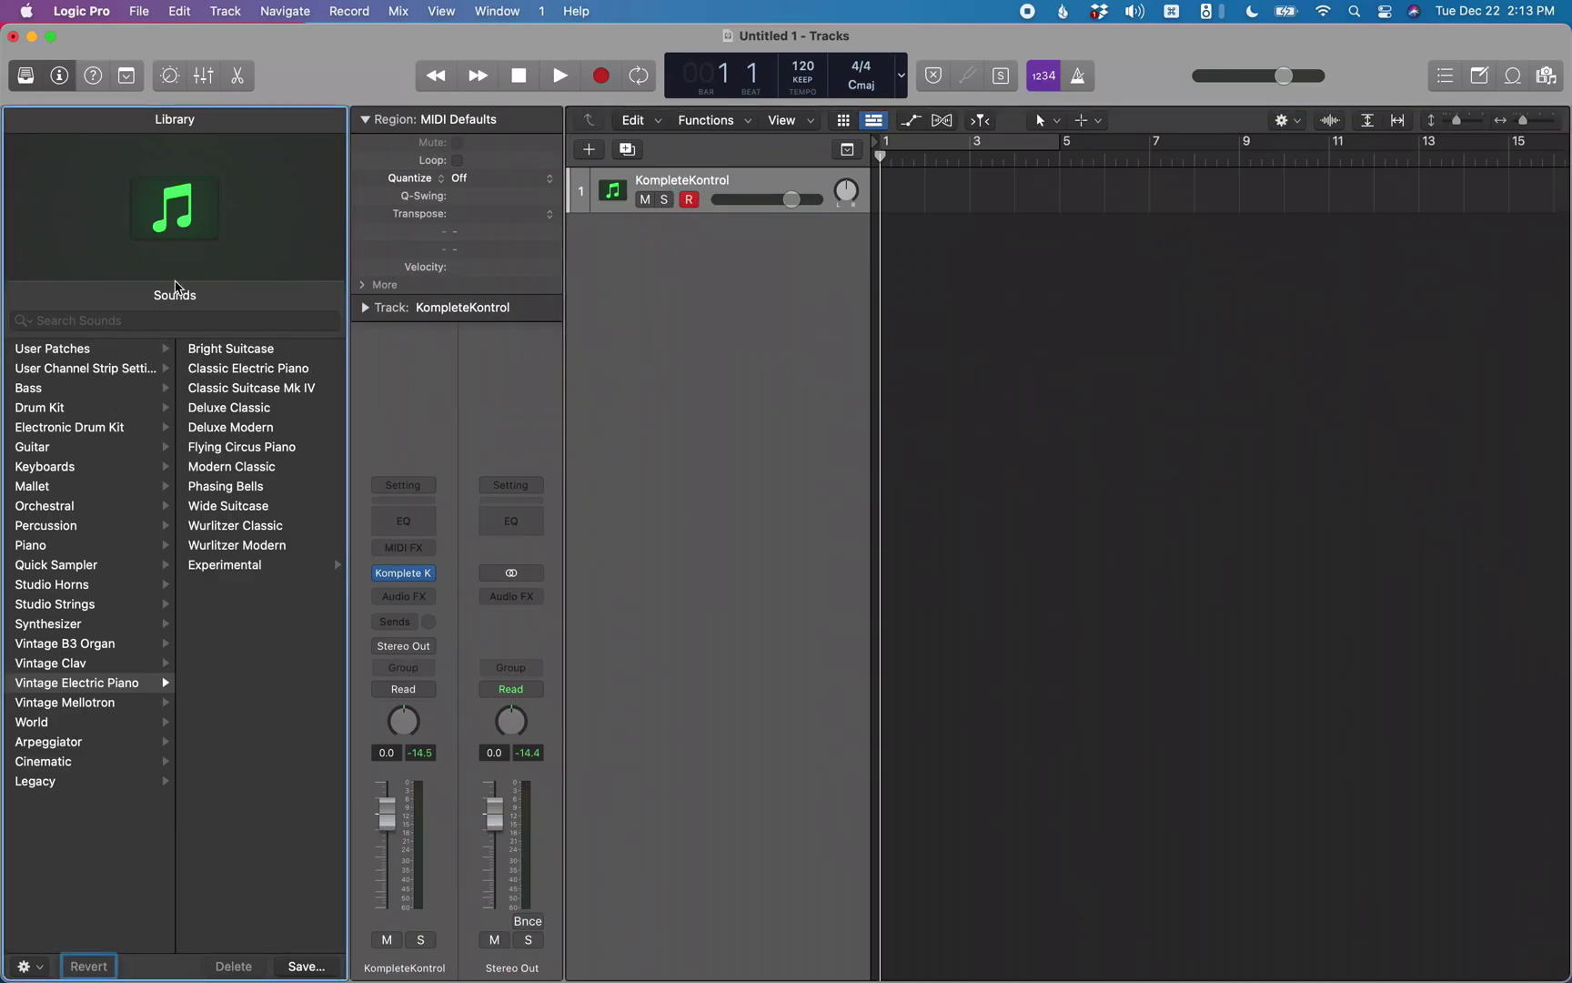
Save the track's setup to the Library as the user patch KompleteKontrol.patch
click(306, 966)
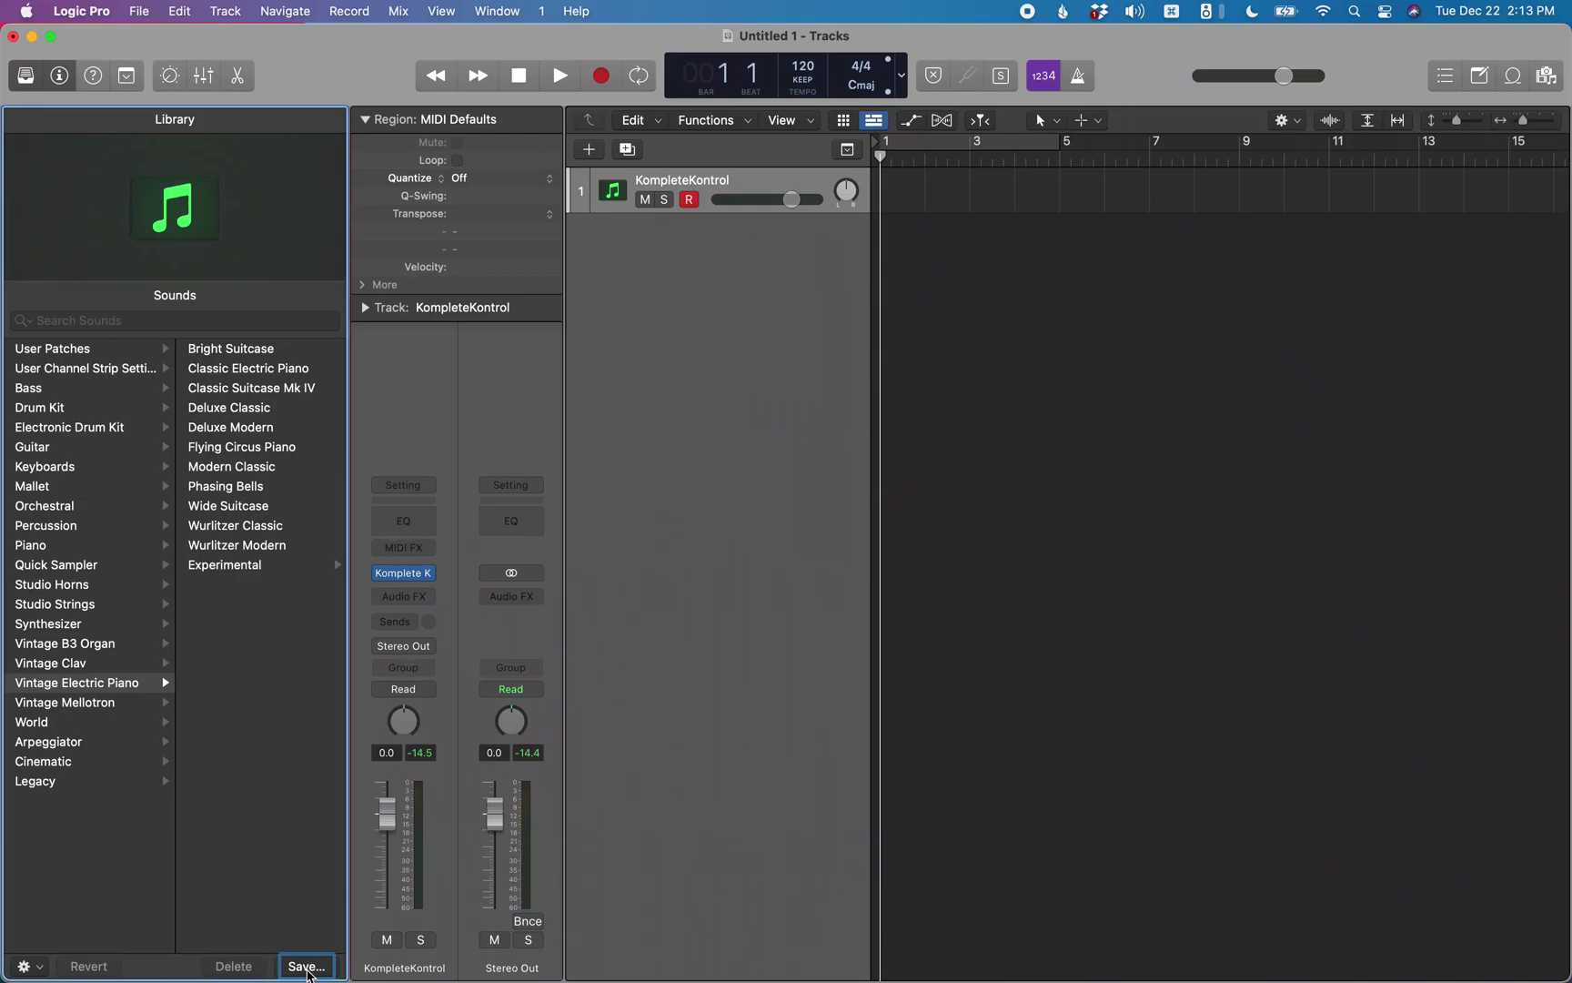
click(307, 967)
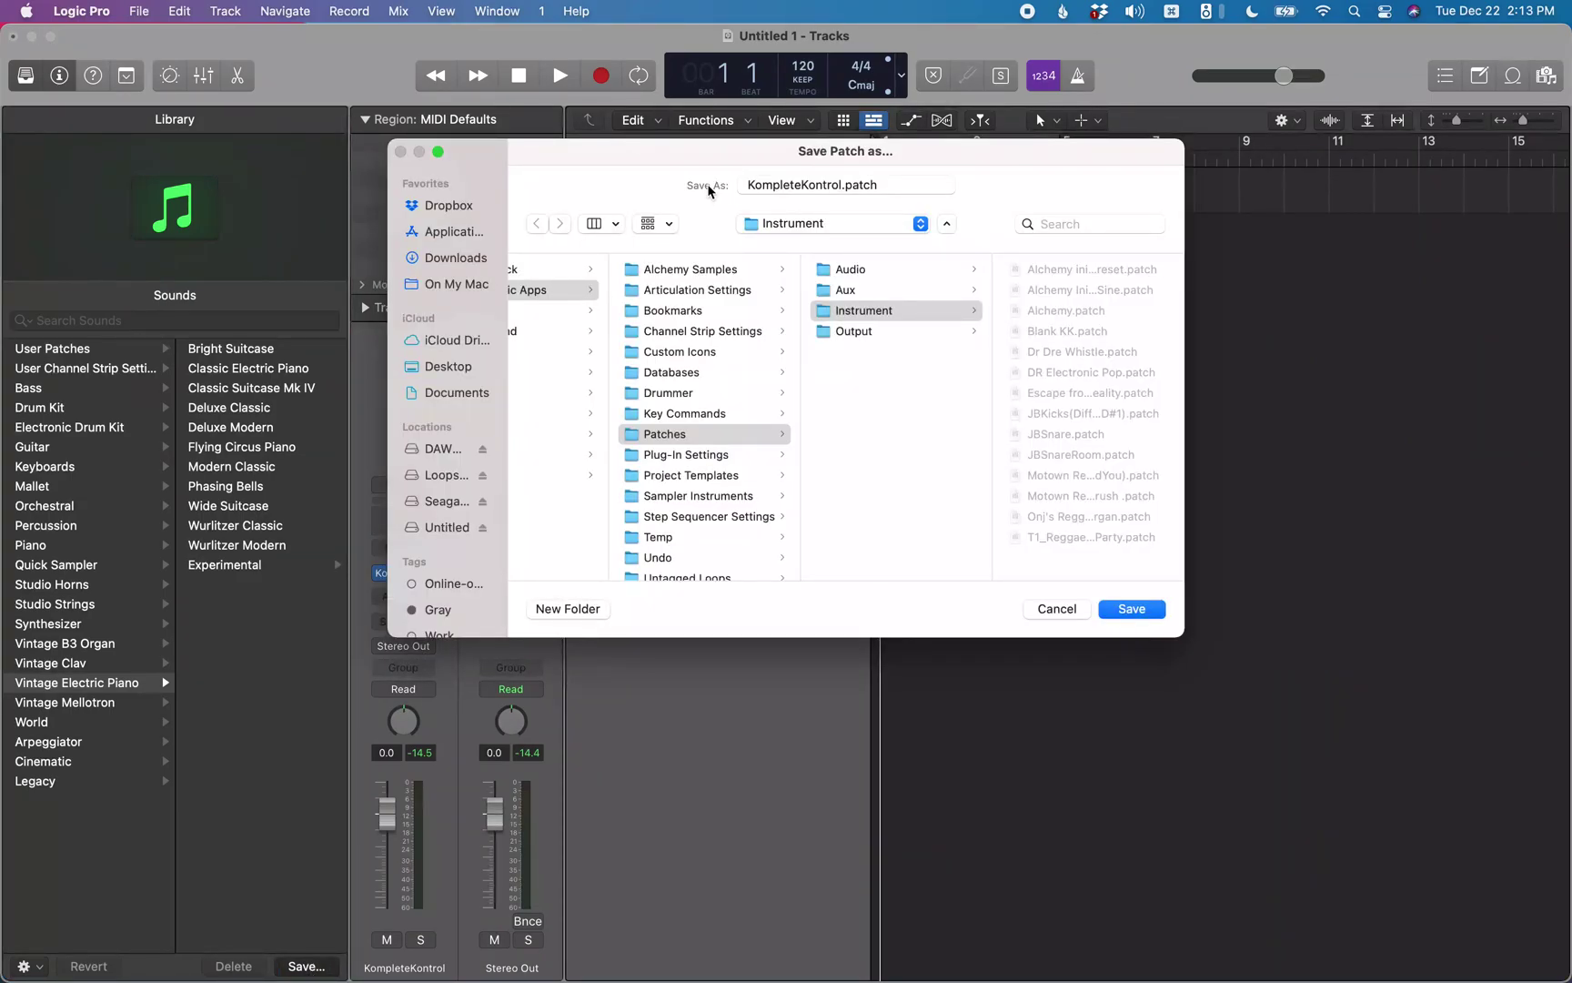
triple_click(813, 185)
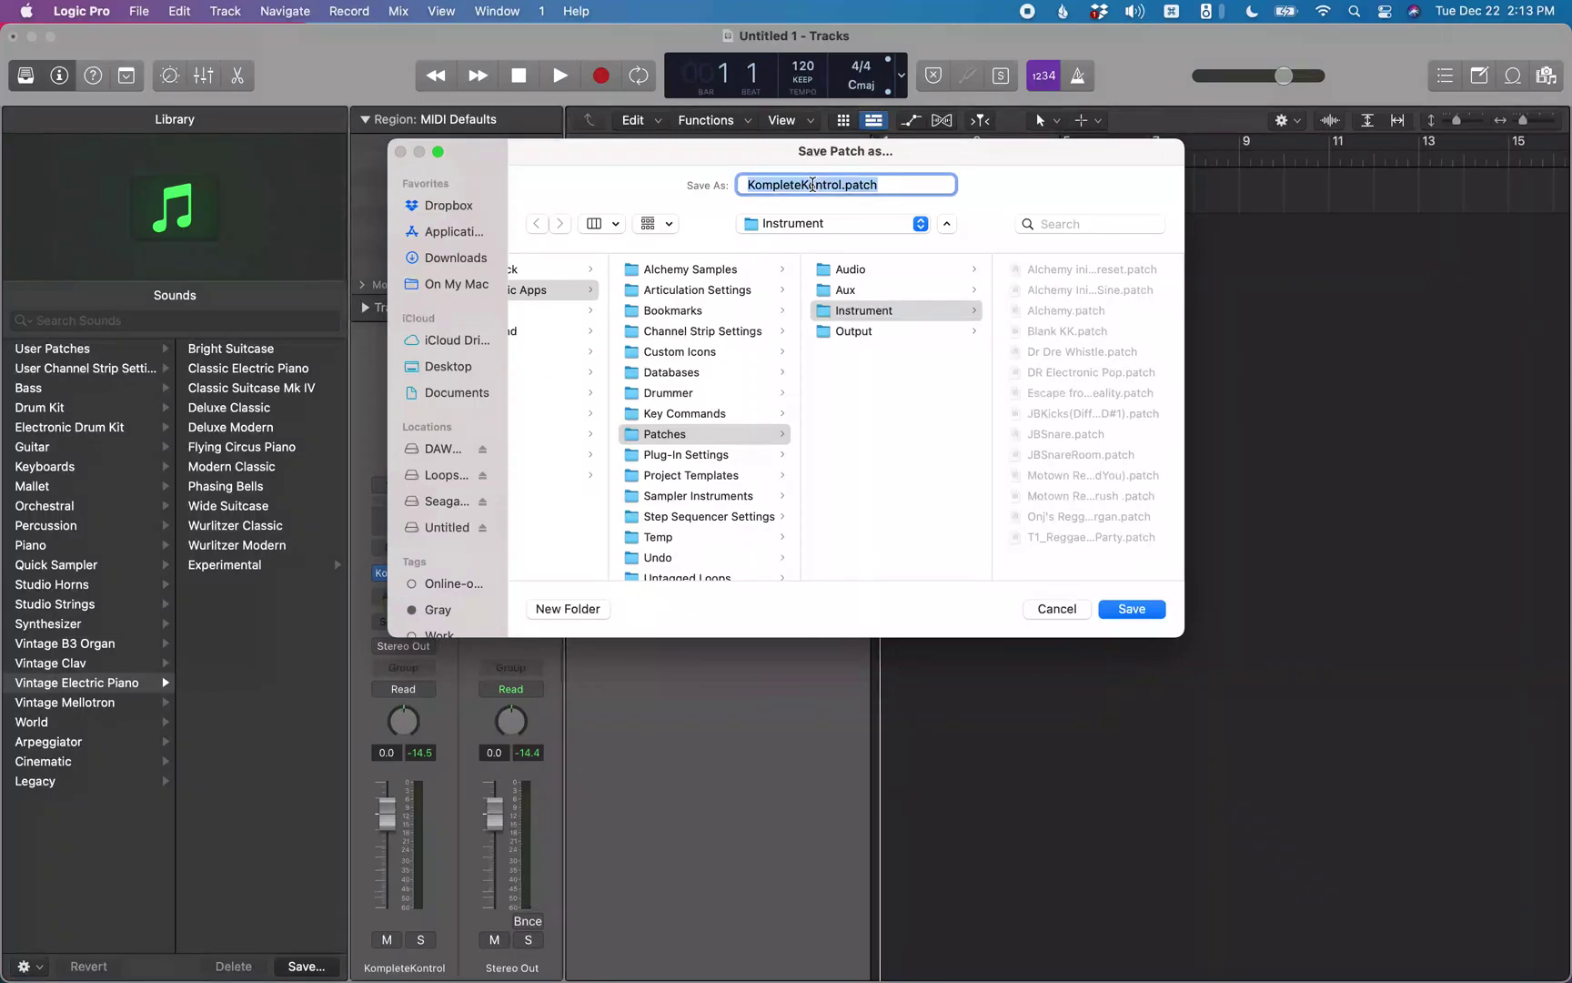
click(1131, 609)
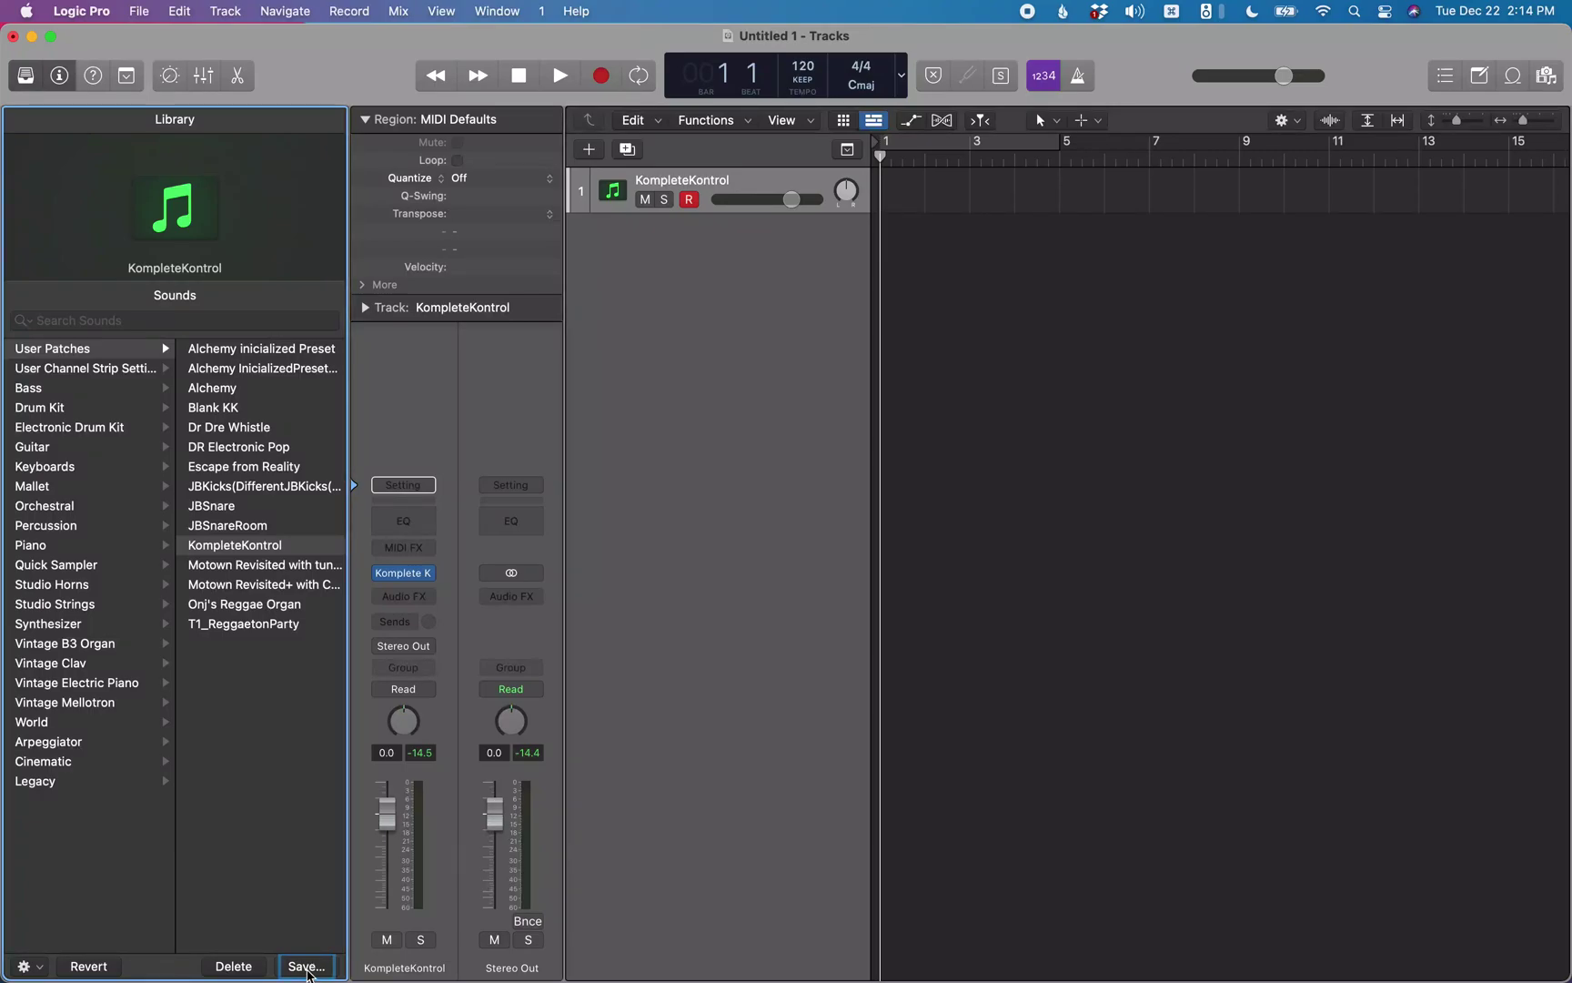
Choose Define as default in the Library's gear menu for the KompleteKontrol patch
click(27, 966)
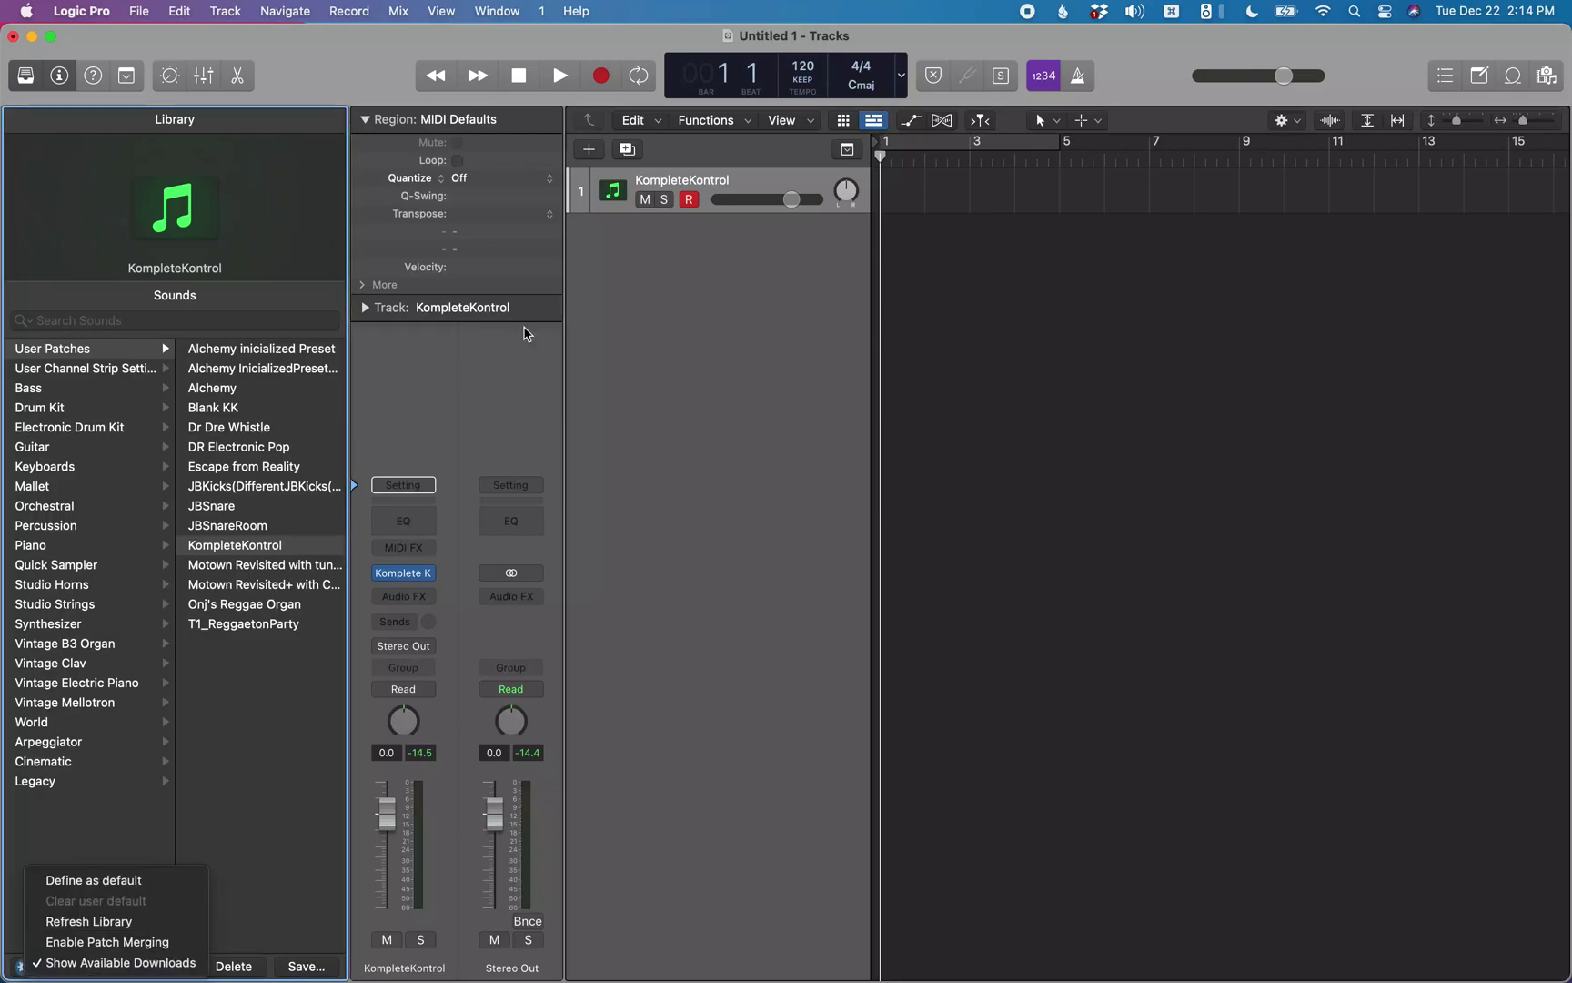
key(Down)
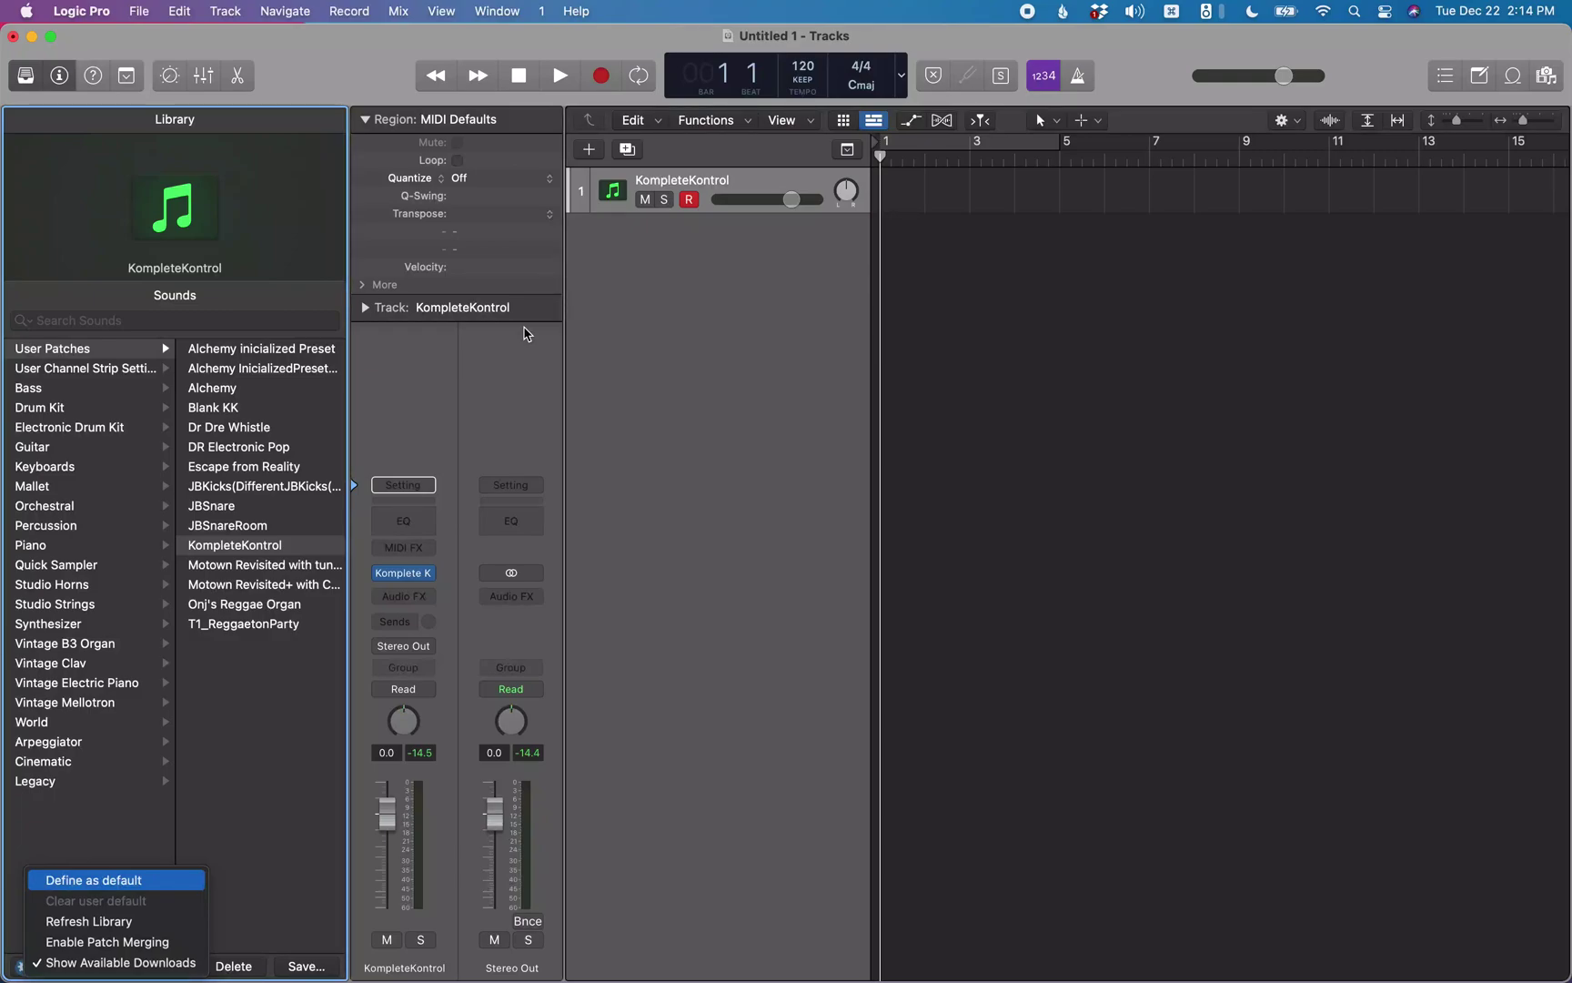
click(28, 970)
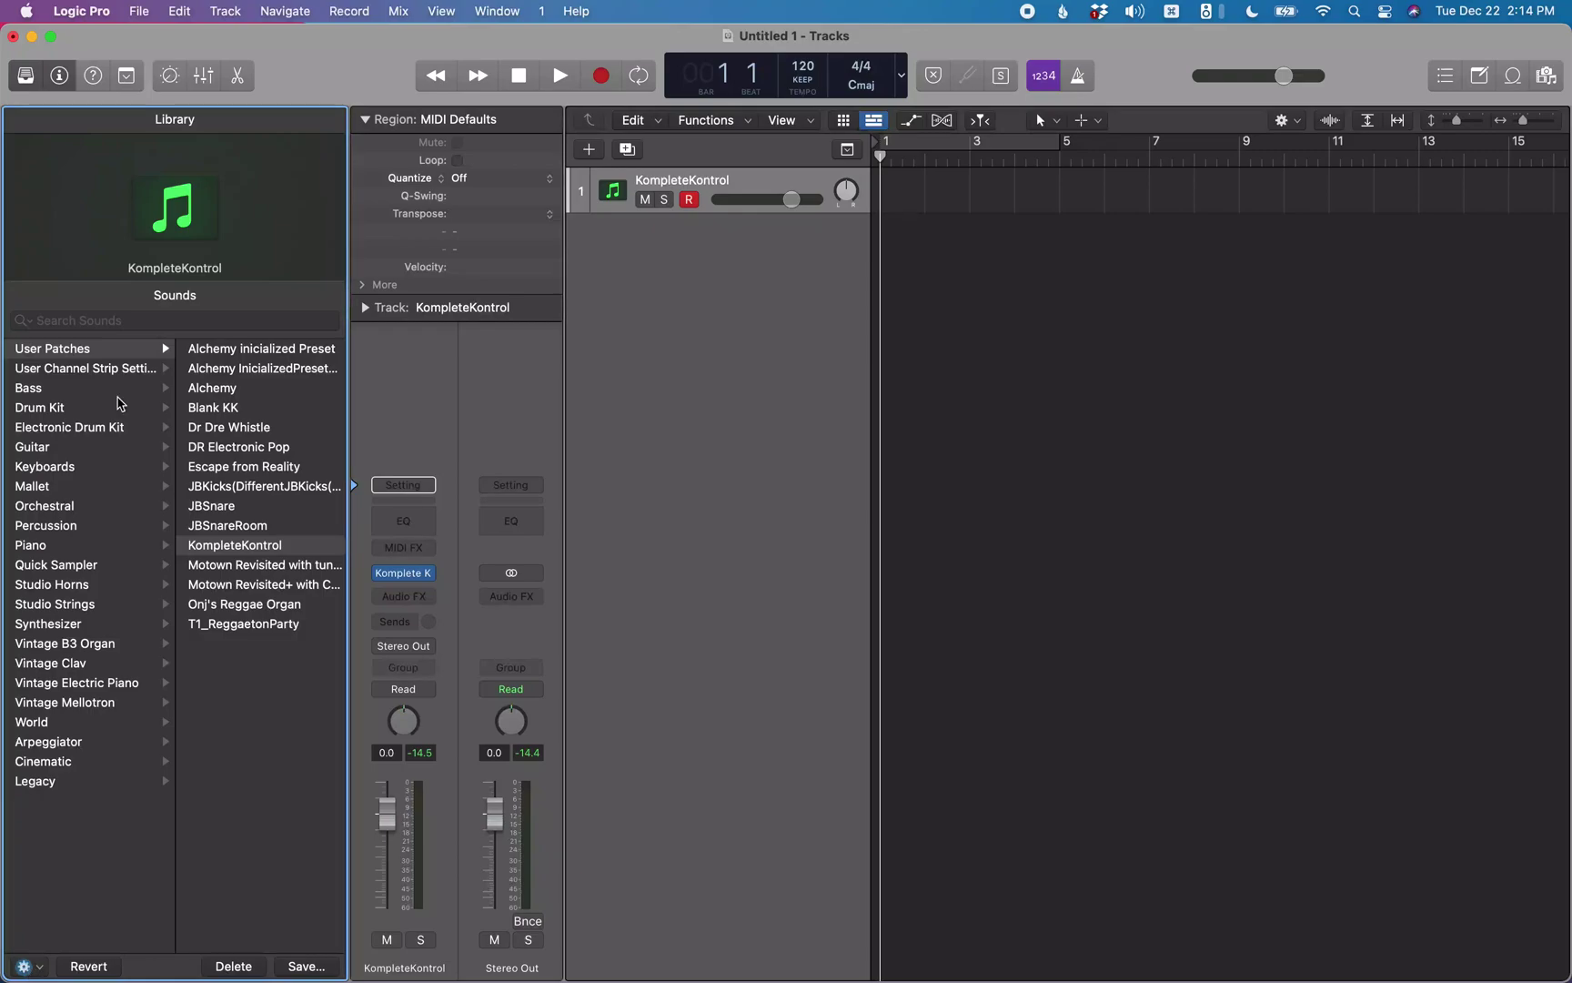
Create a second instrument track preloaded with KompleteKontrol, then open the Library's gear menu
click(904, 422)
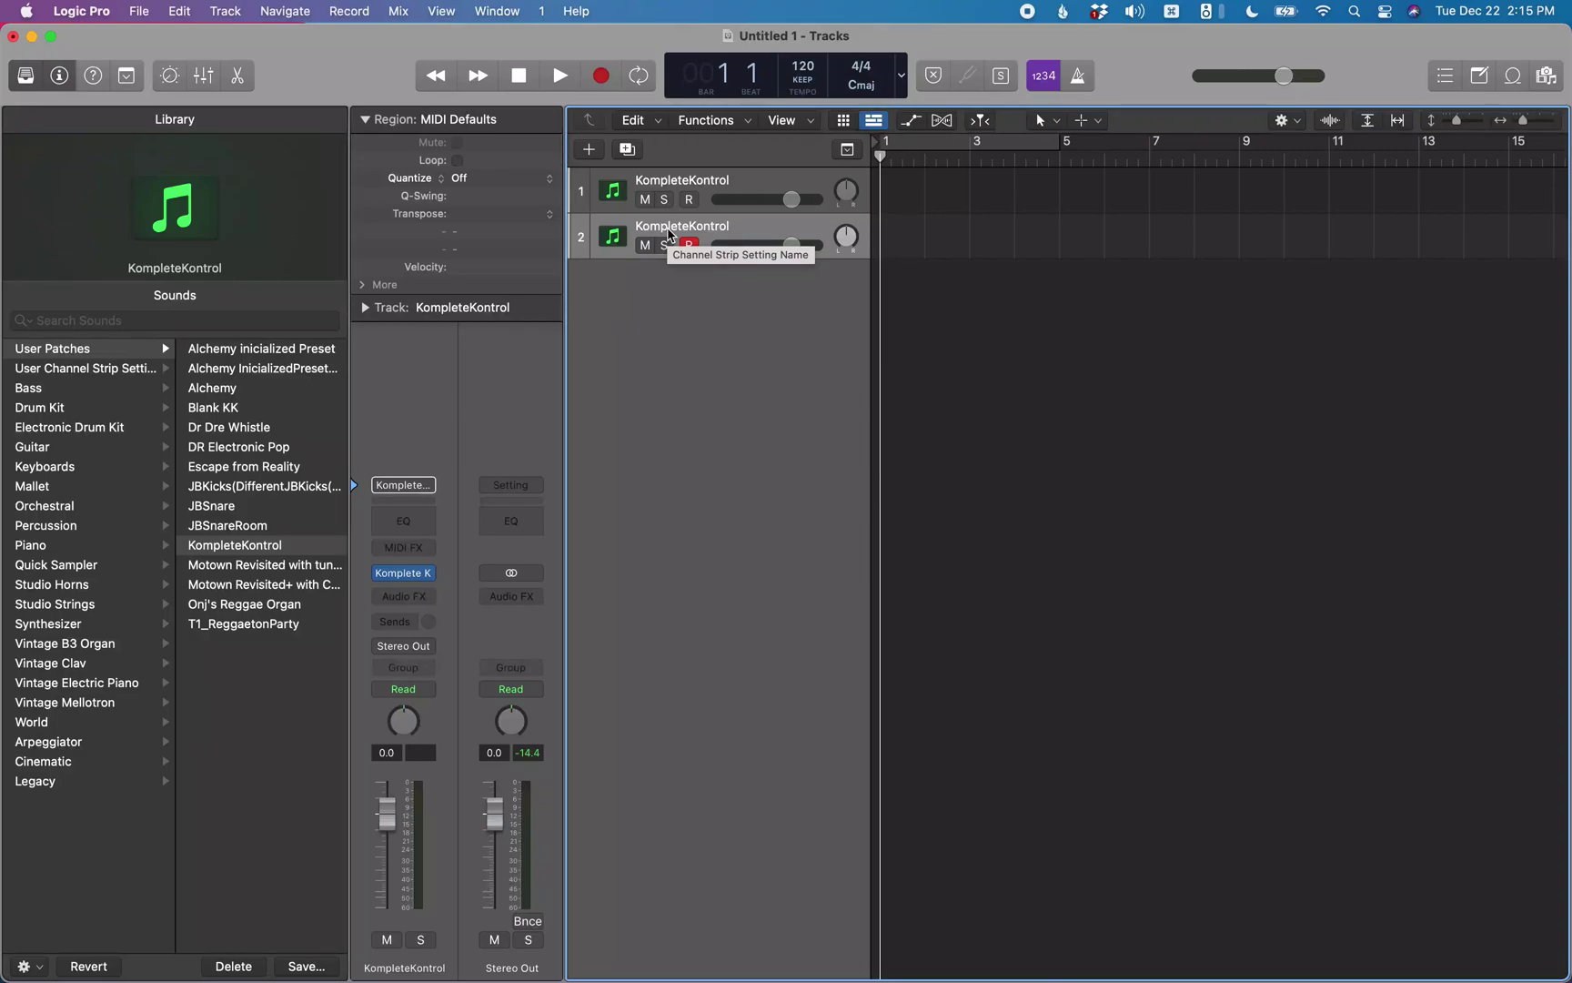
click(116, 403)
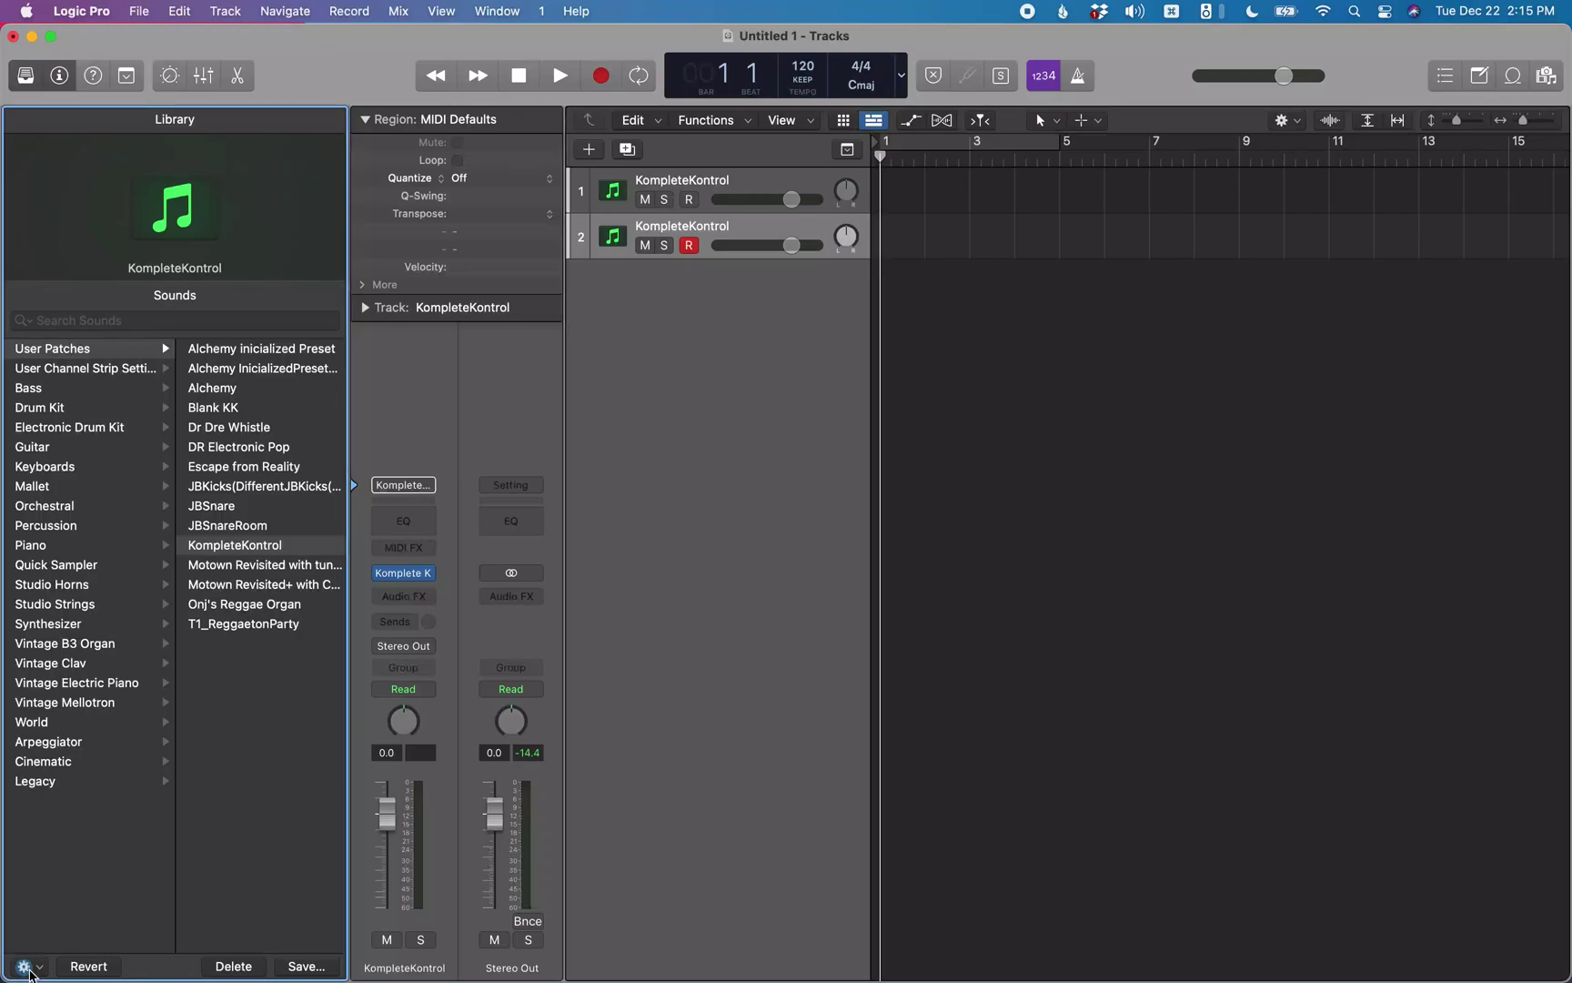
click(27, 968)
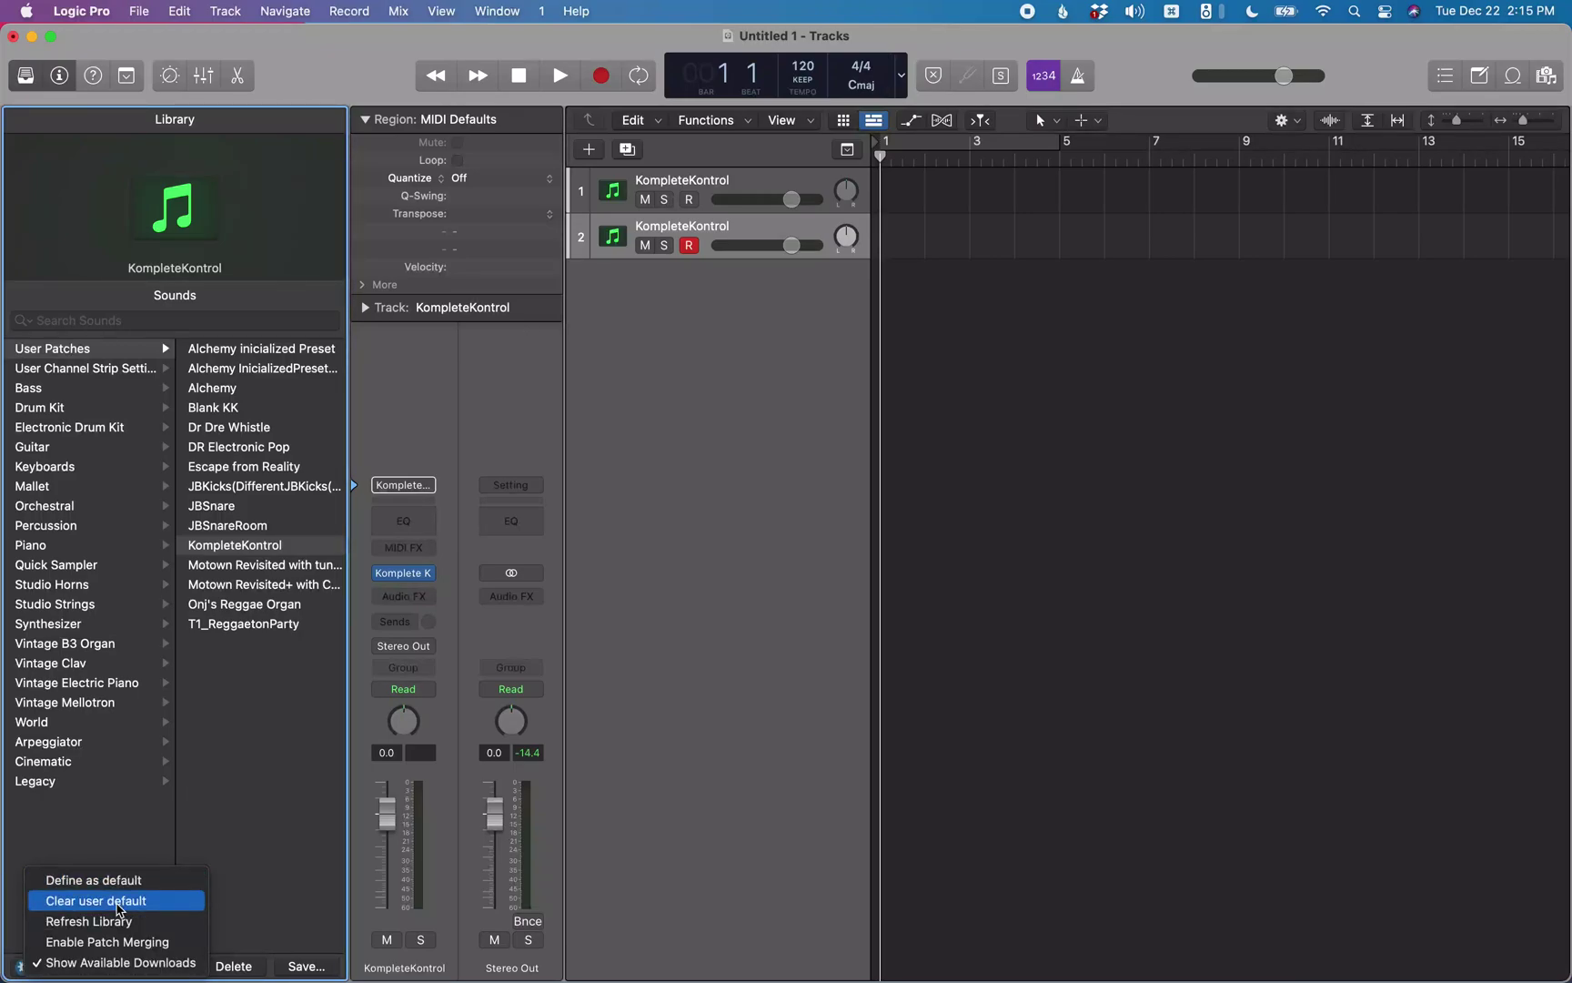
Choose Clear user default in the Library menu, then refocus the track list
click(118, 901)
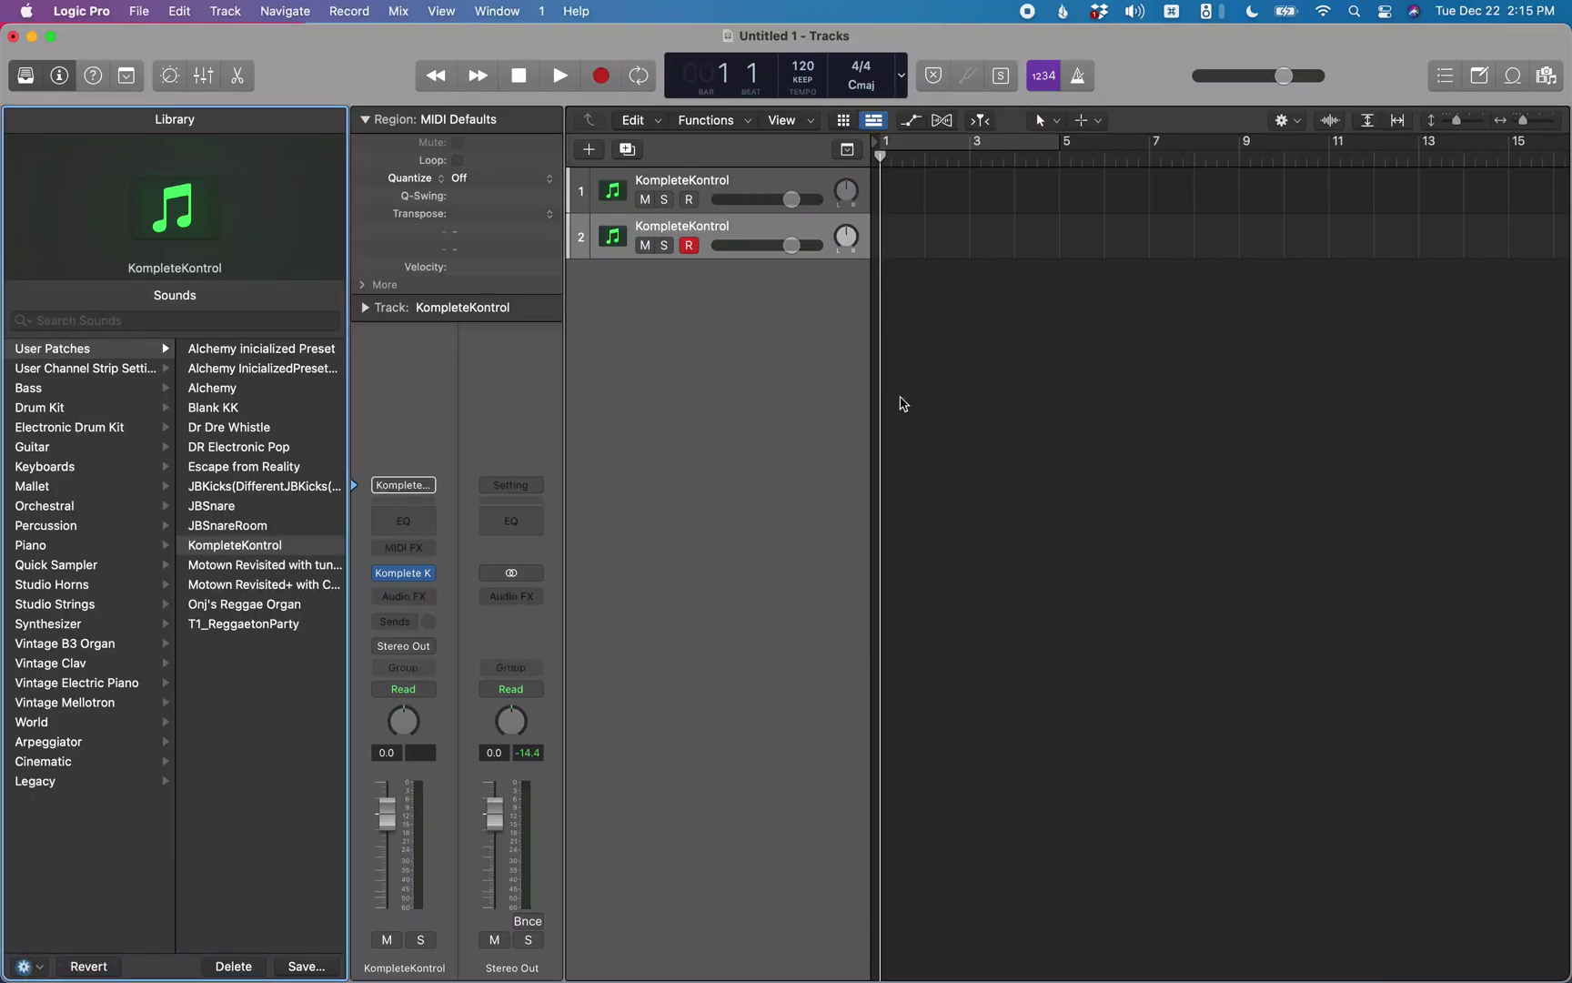
click(904, 422)
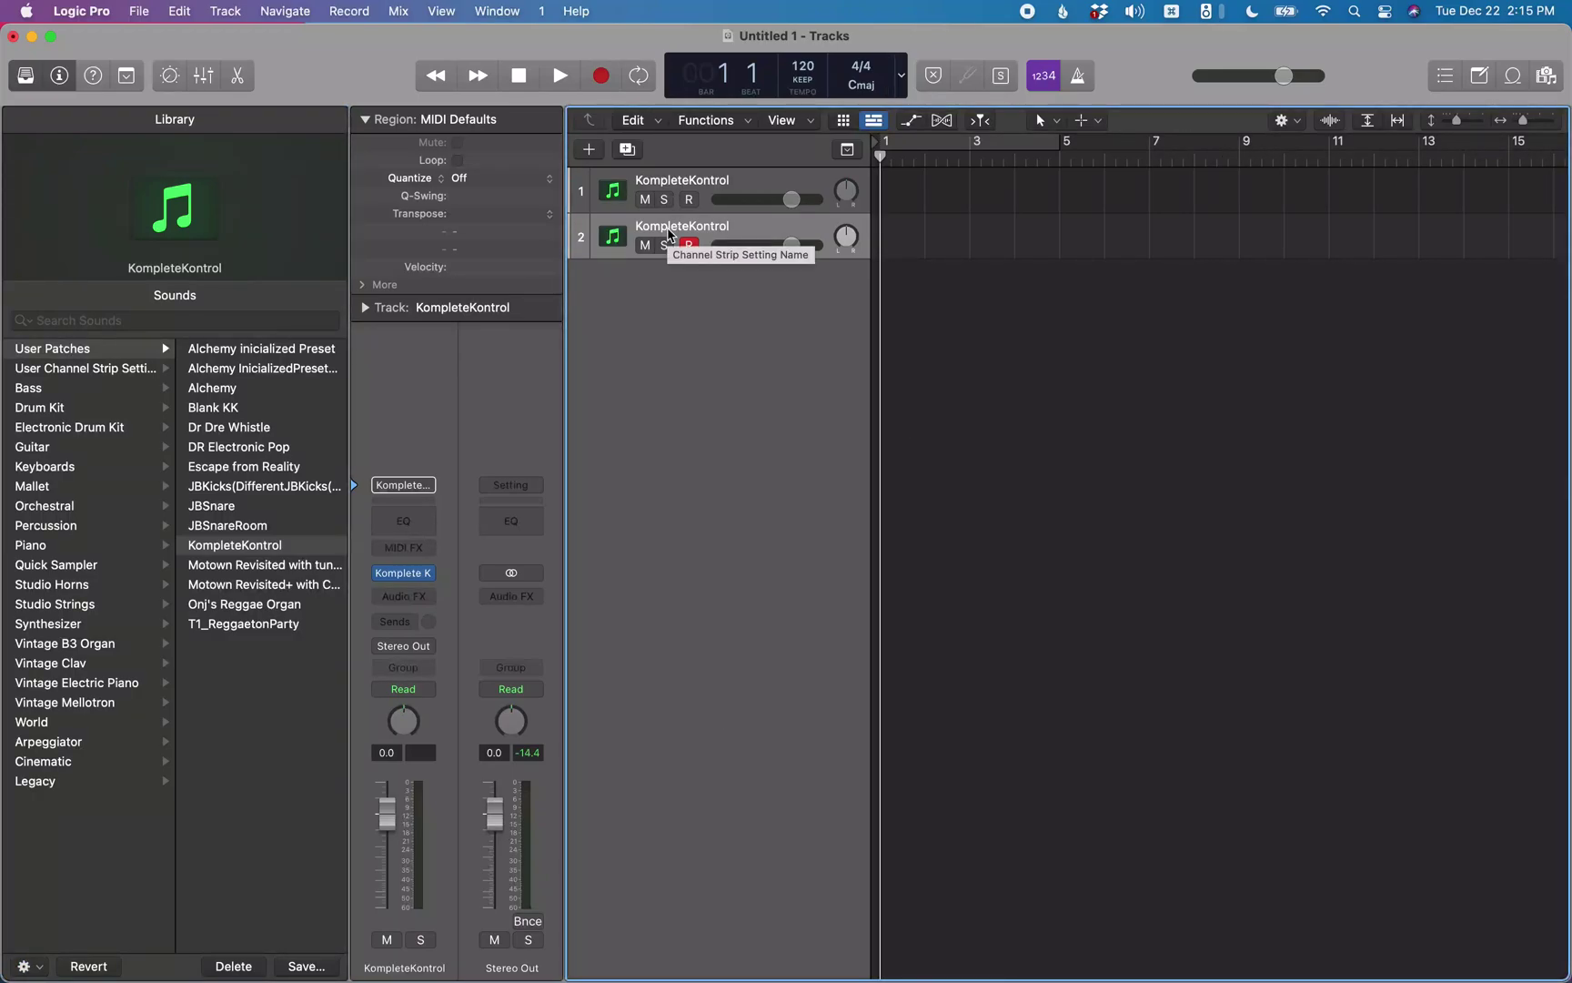
Add a third instrument track and undo its Classic Electric Piano patch, leaving an empty Inst 3
key(alt+super+s)
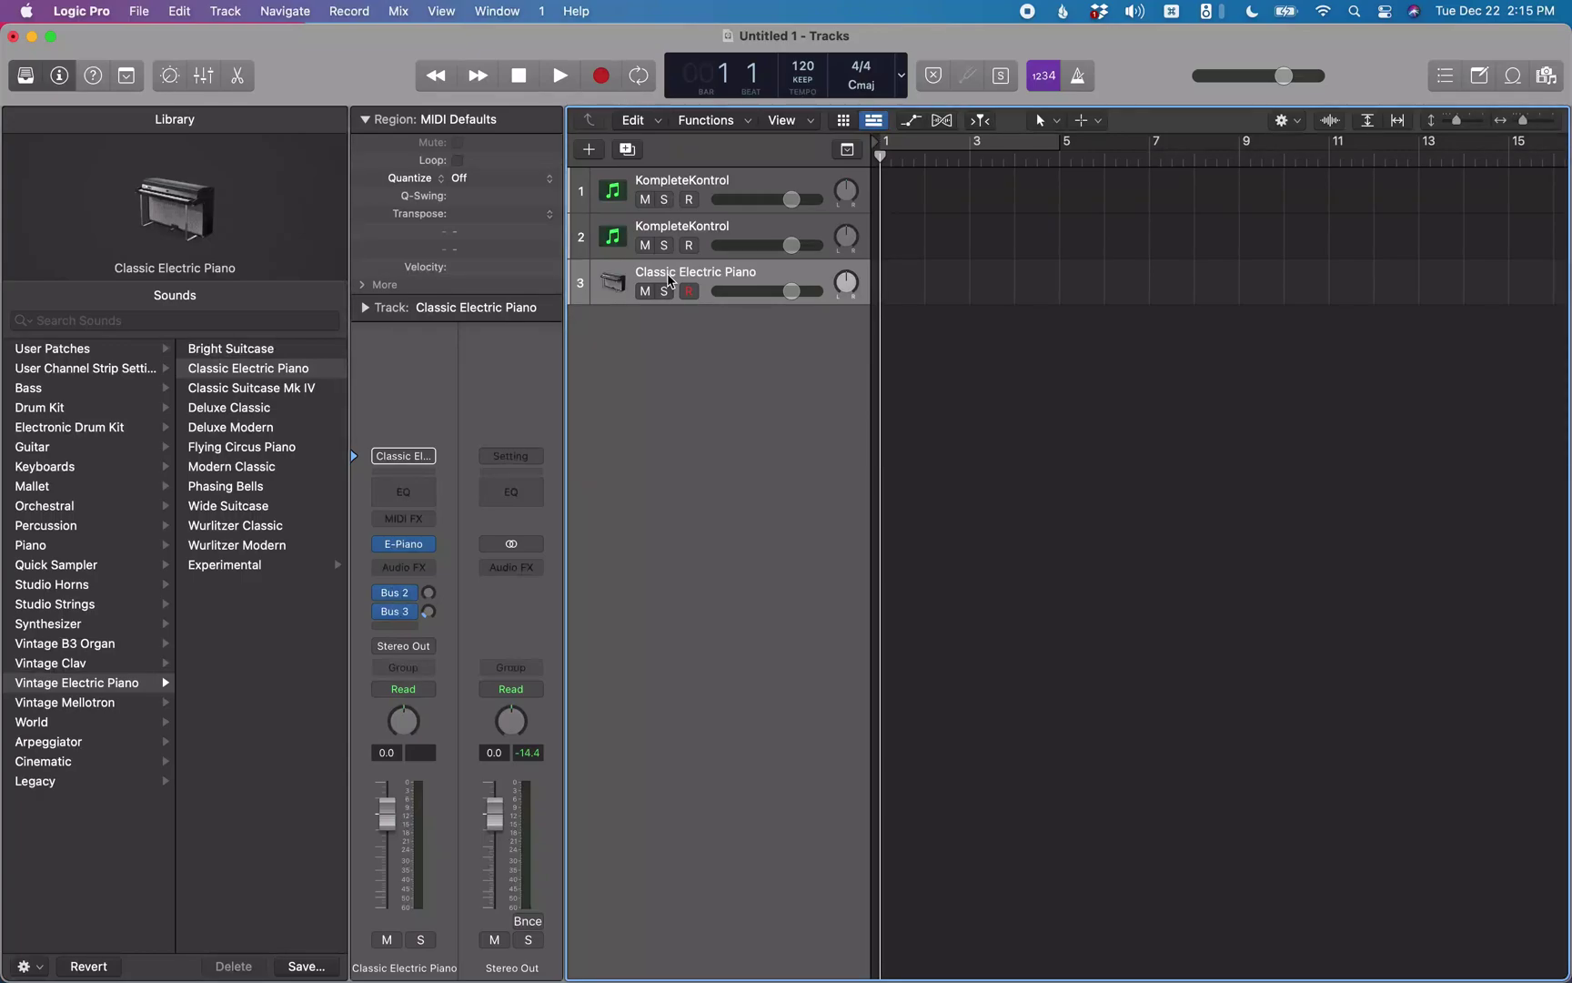
key(super+z)
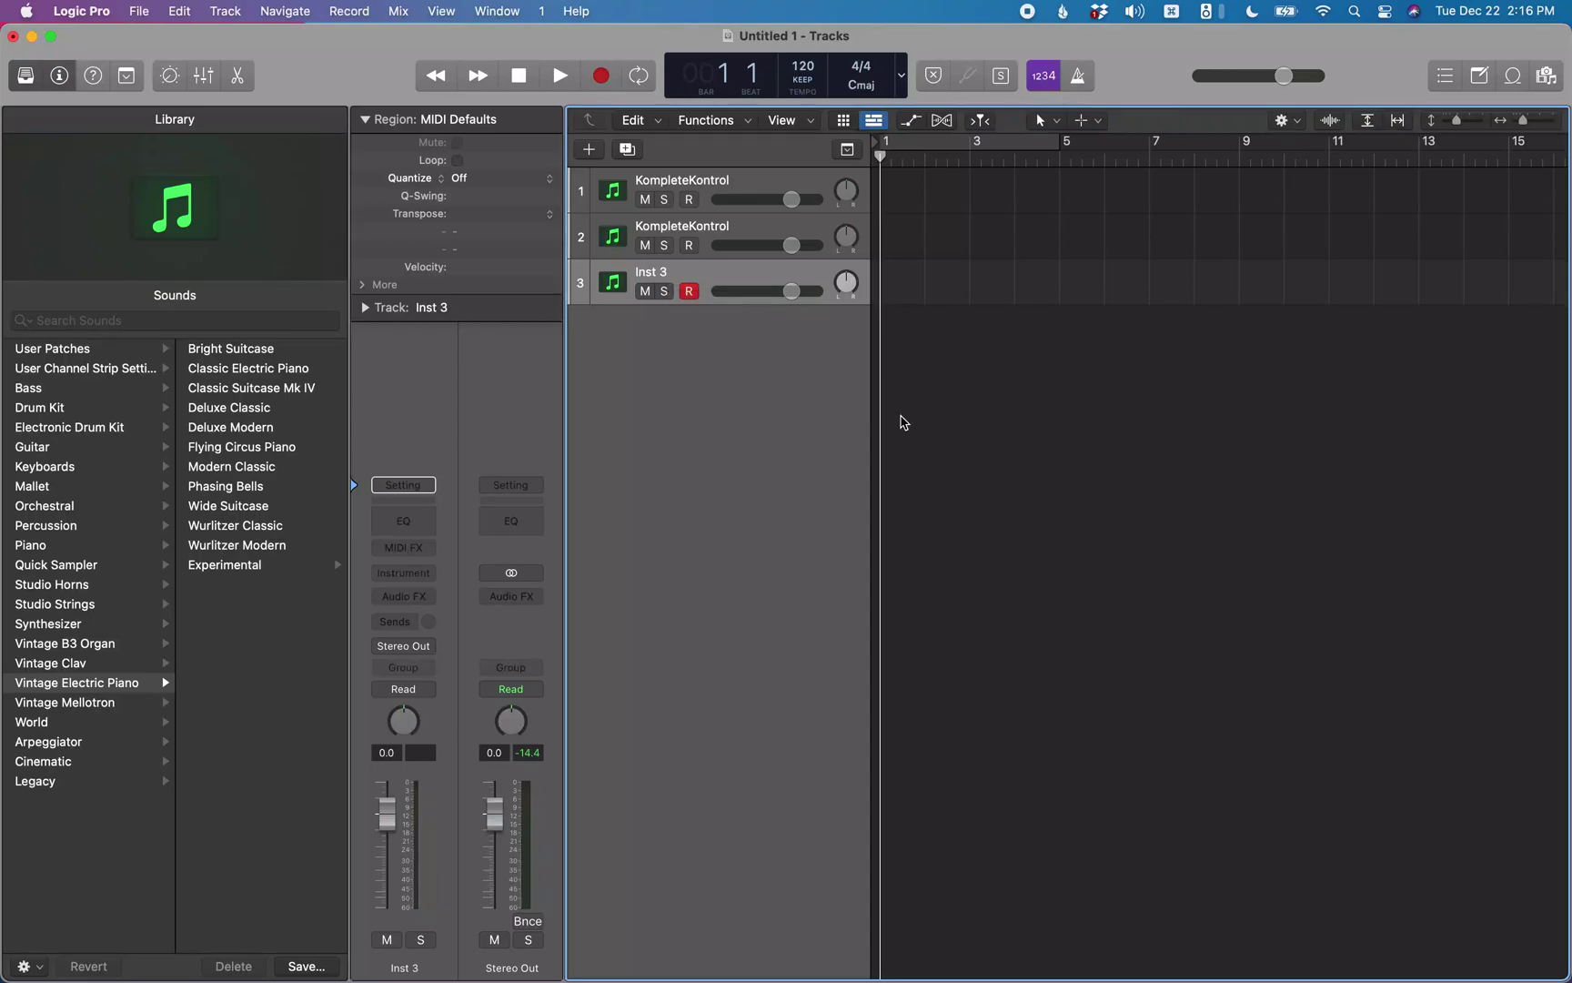
Open and dismiss the Library options menu, then close Untitled 1 to get the save prompt
key(Tab)
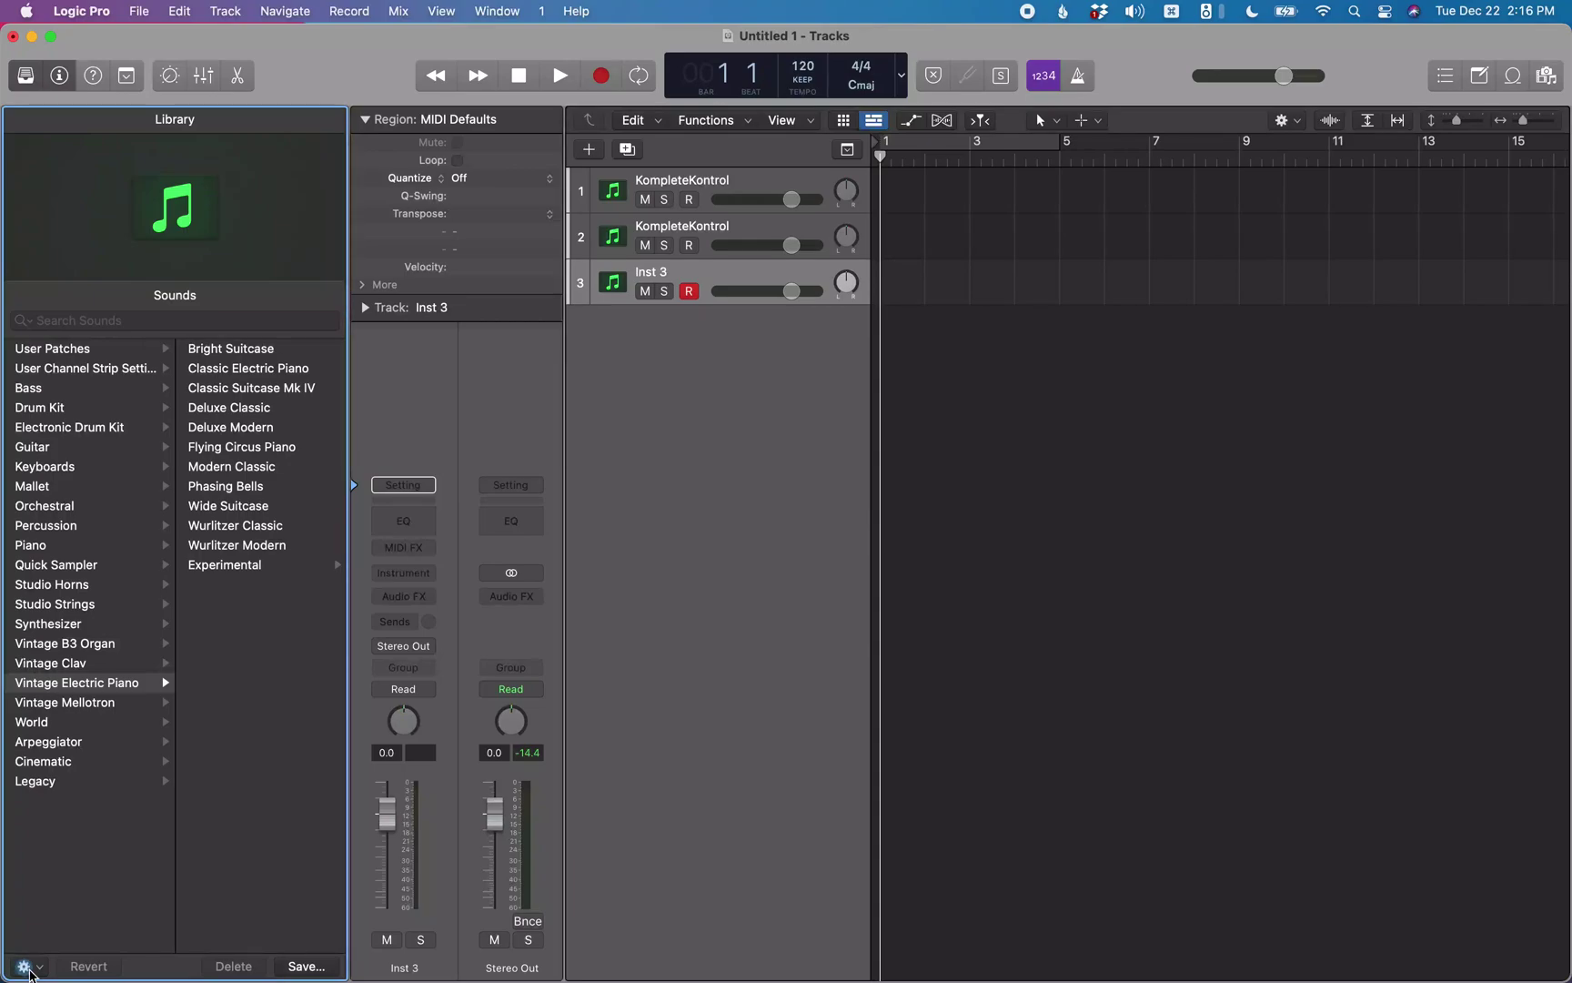
key(space)
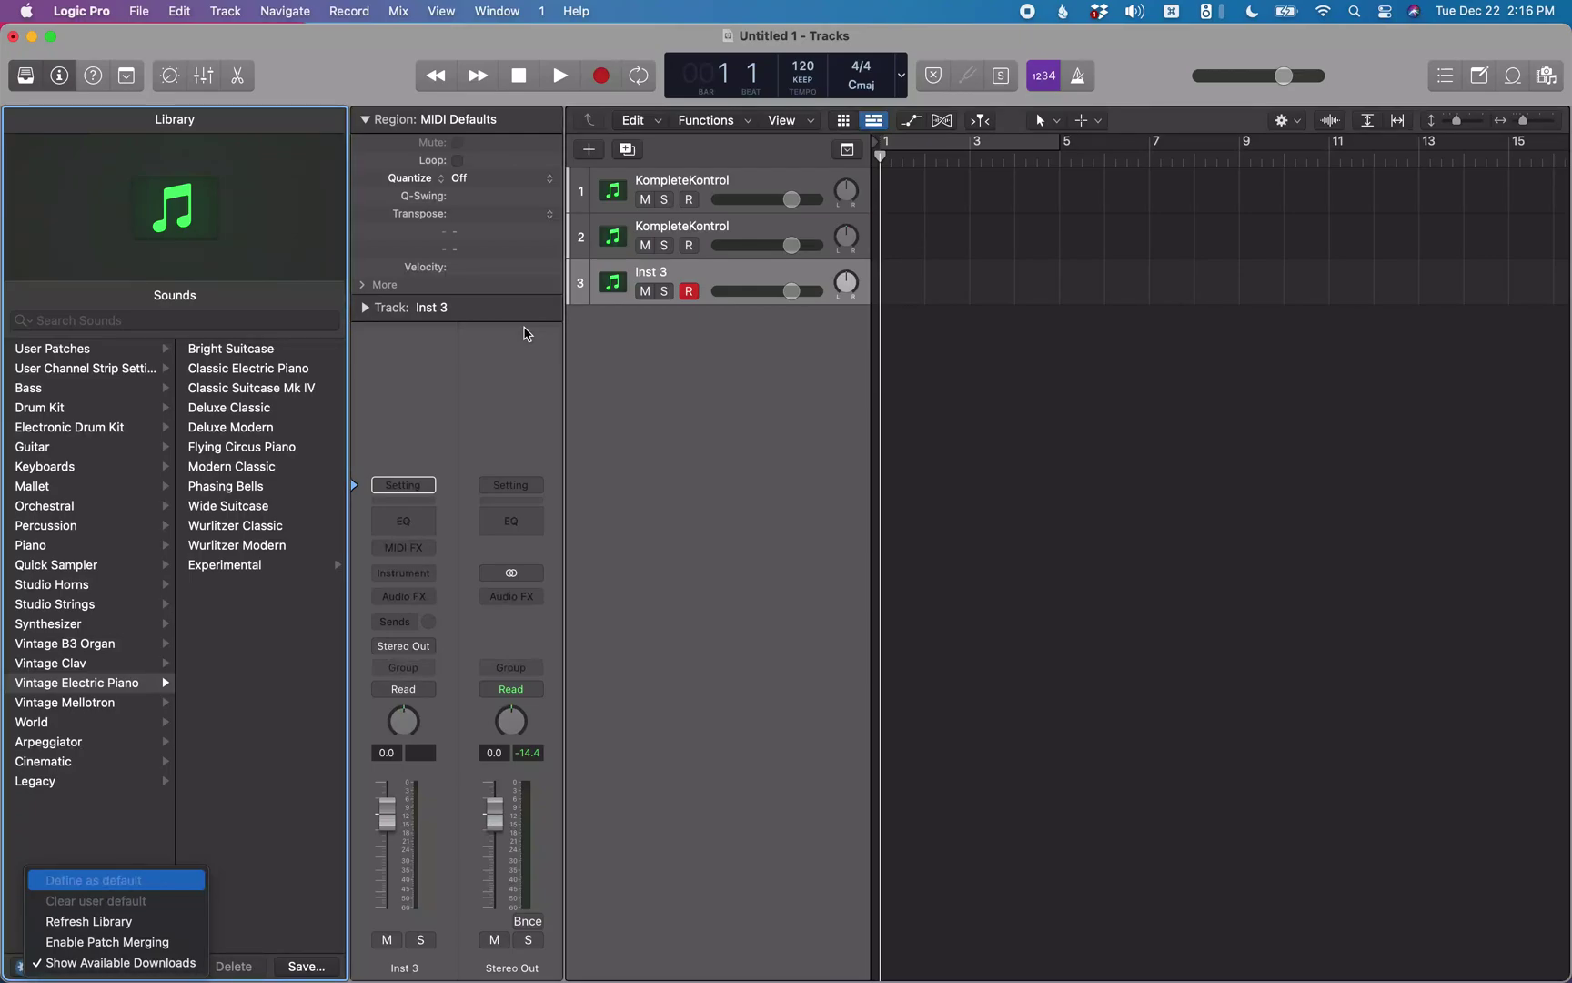
click(28, 971)
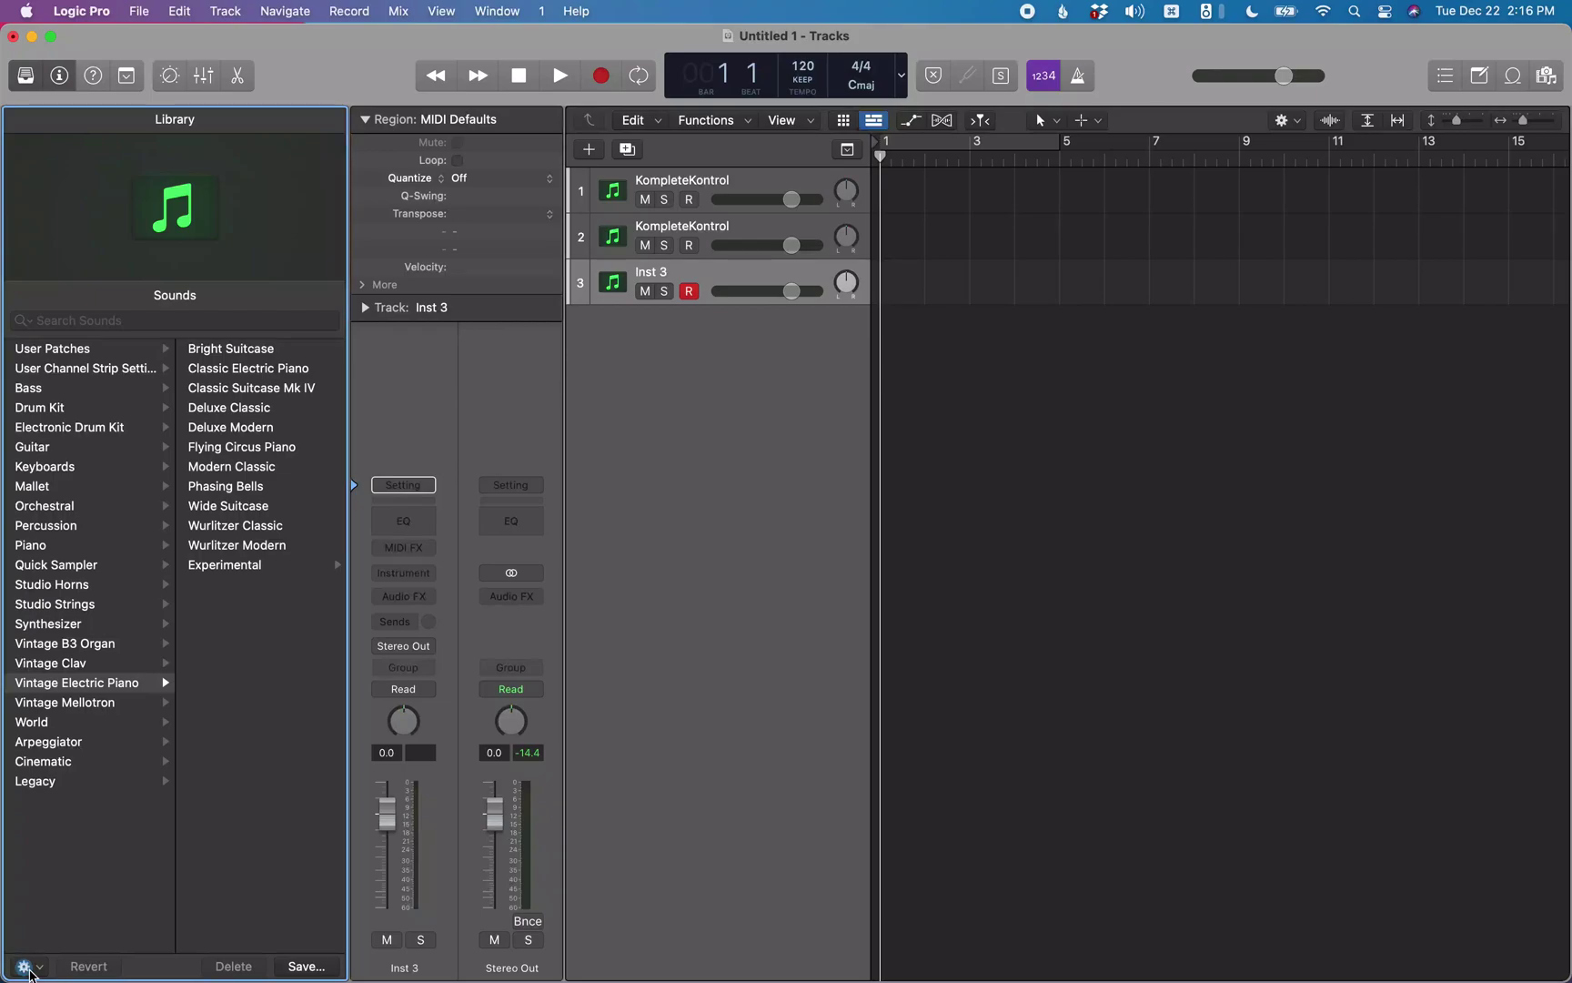
key(super+w)
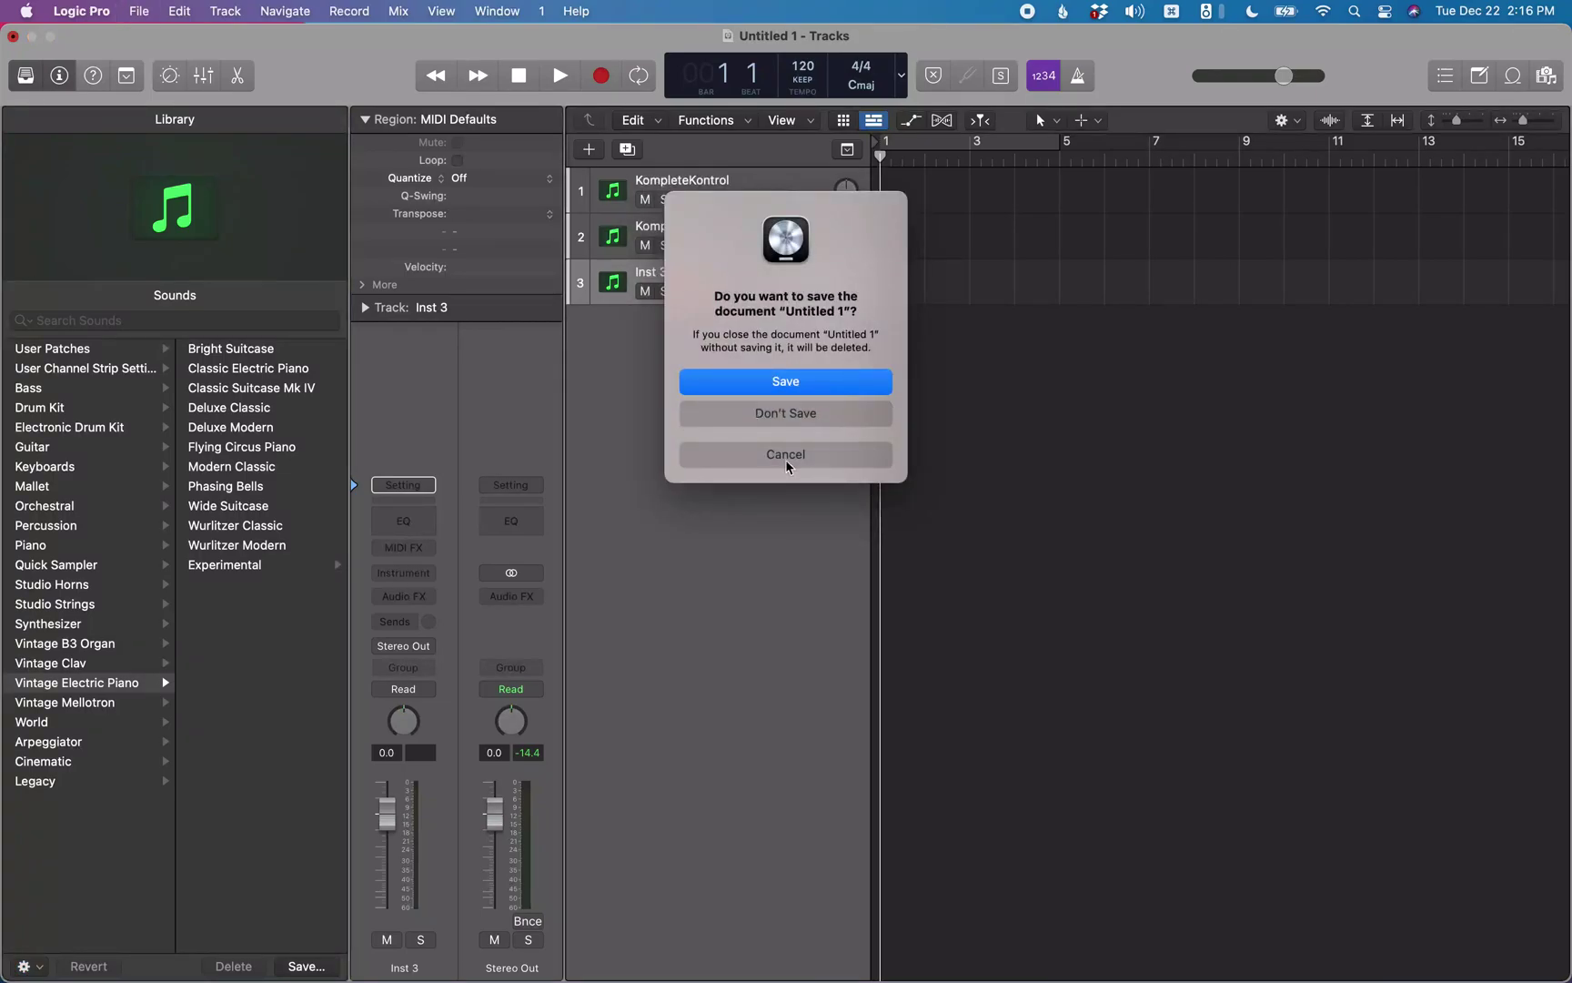
Discard the old project without saving and create a new Empty Project
click(787, 417)
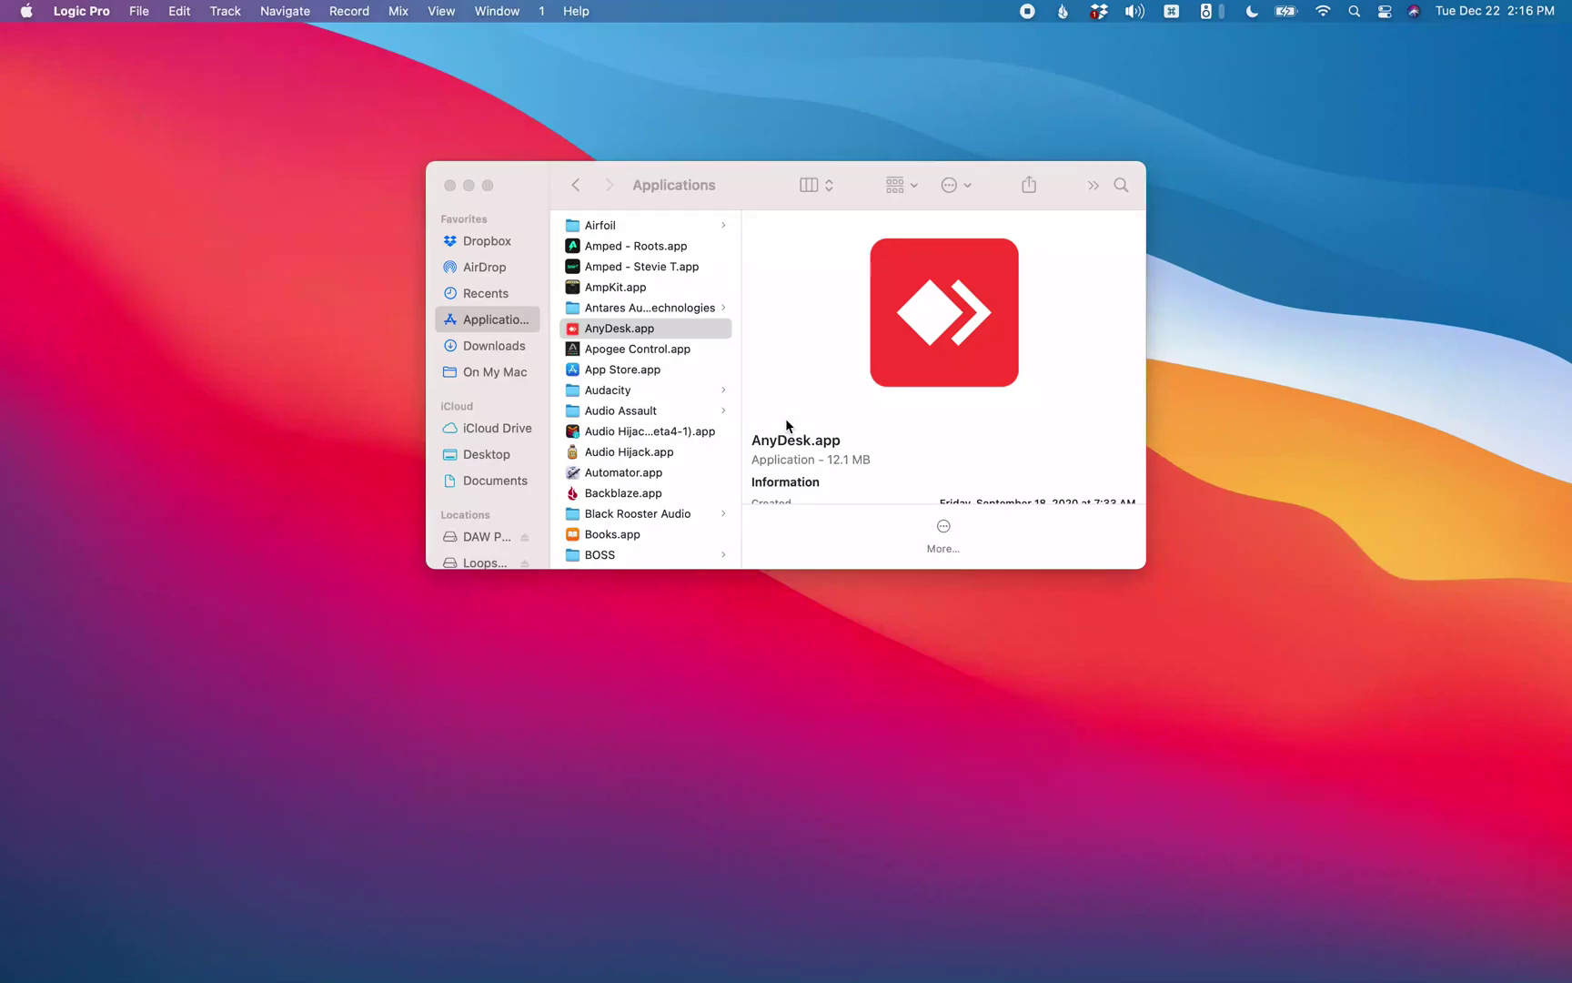
key(super+n)
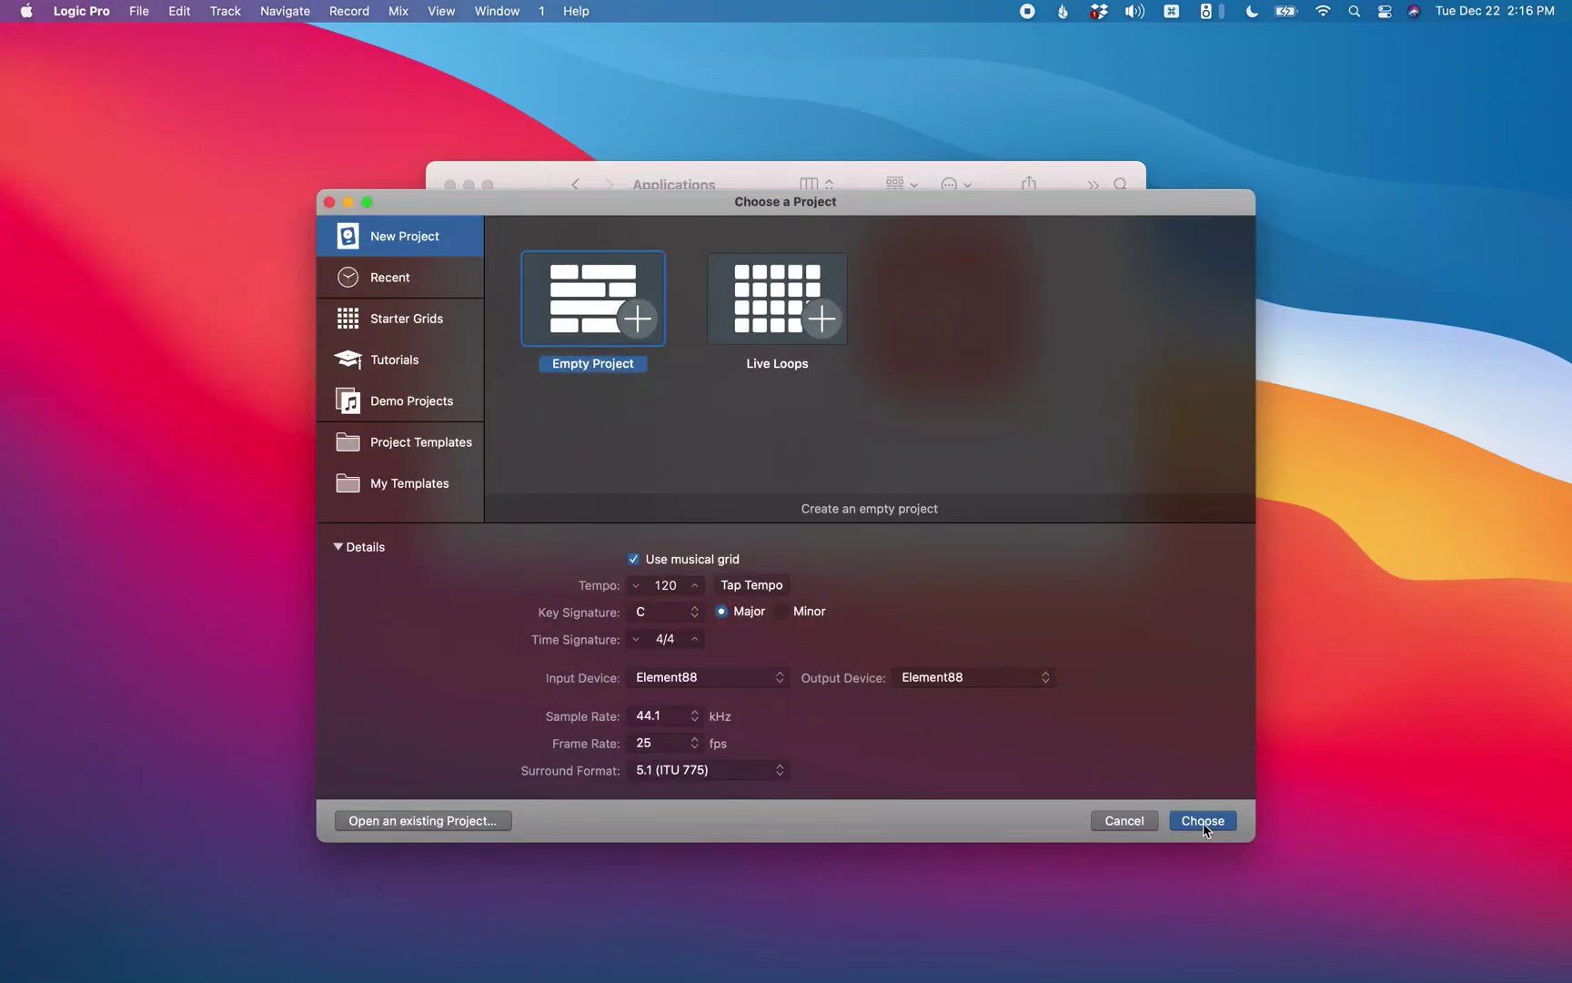
click(1203, 821)
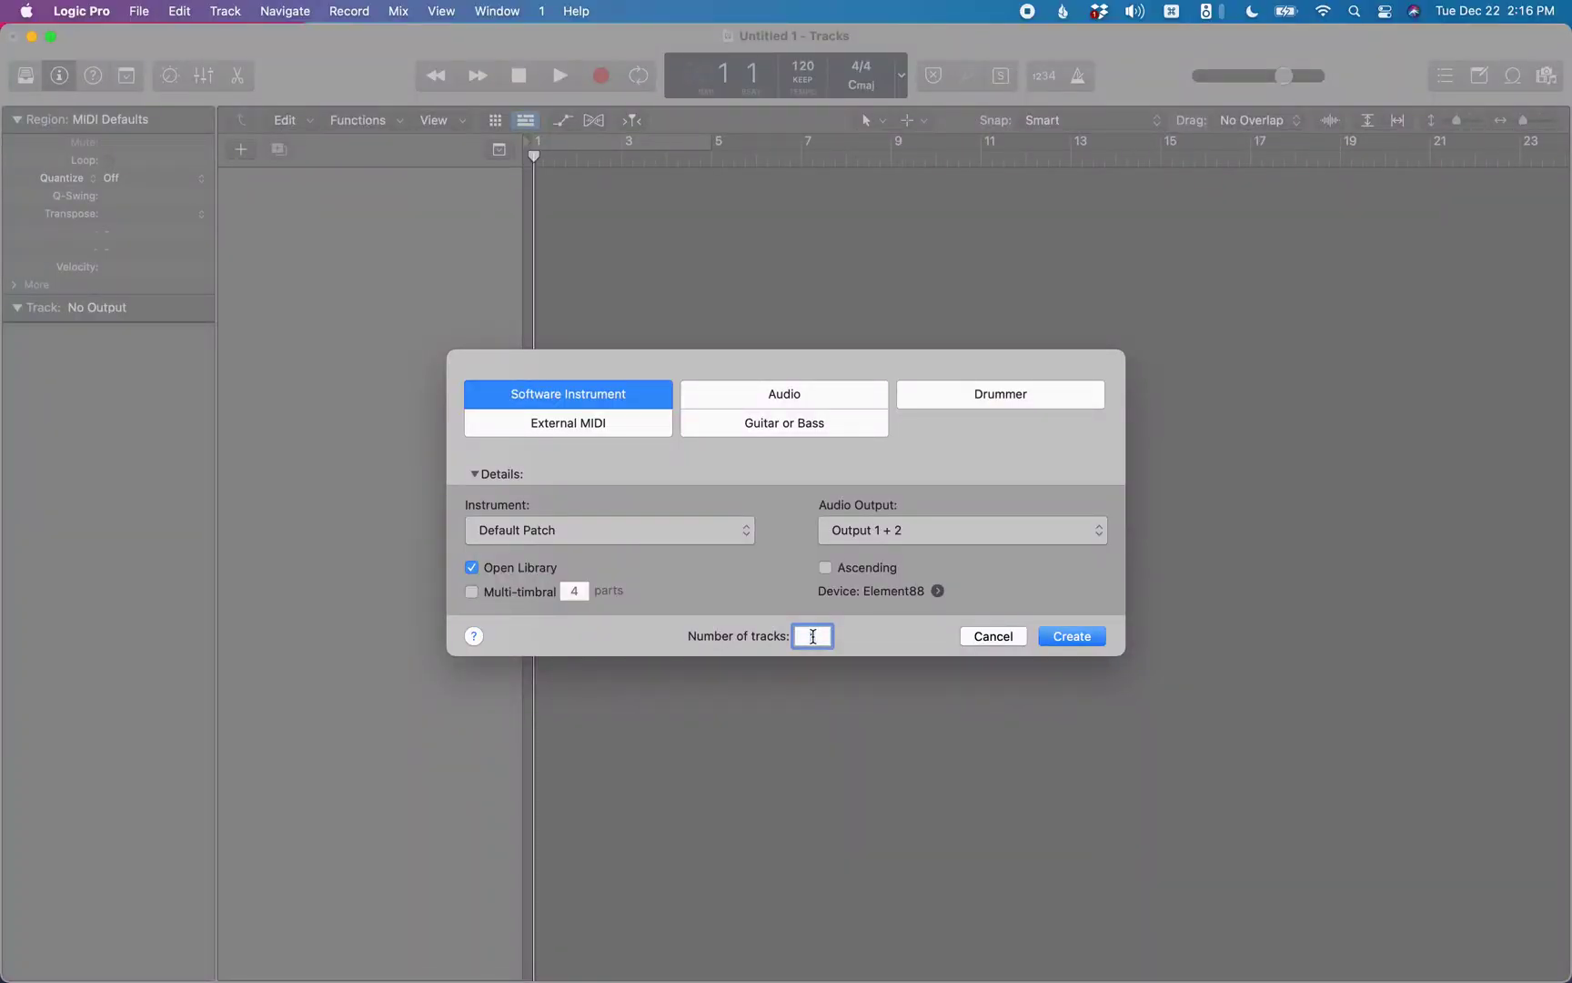
Create one Software Instrument track, Inst 1, using Empty Channel Strip as the instrument
click(570, 404)
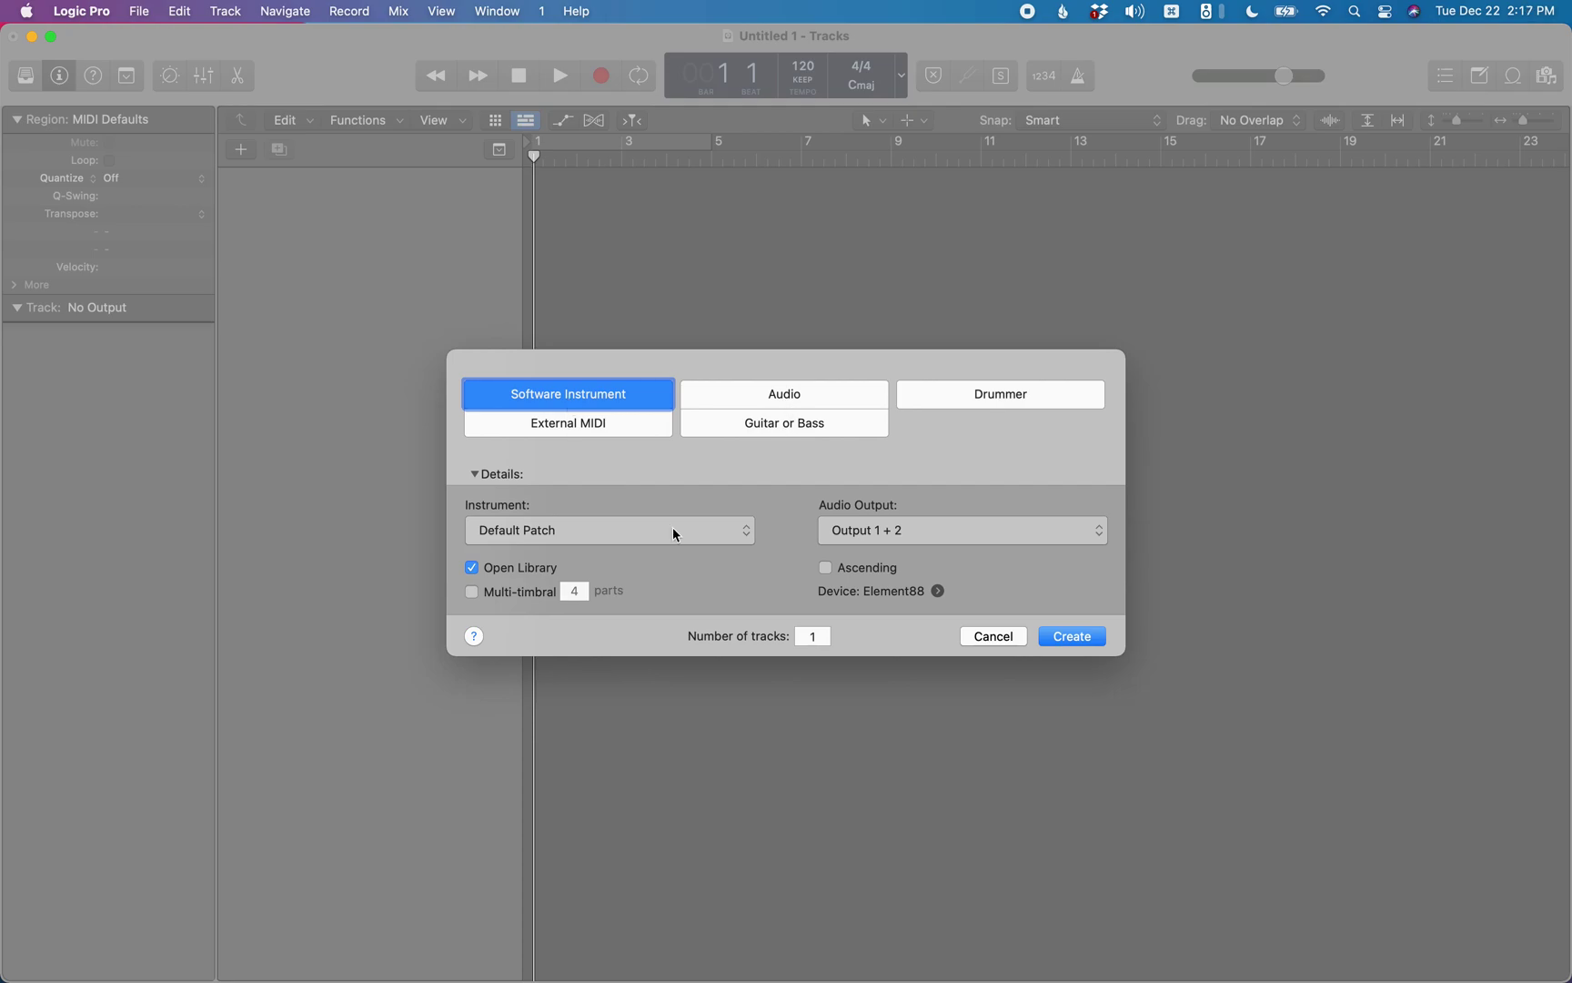
key(Tab)
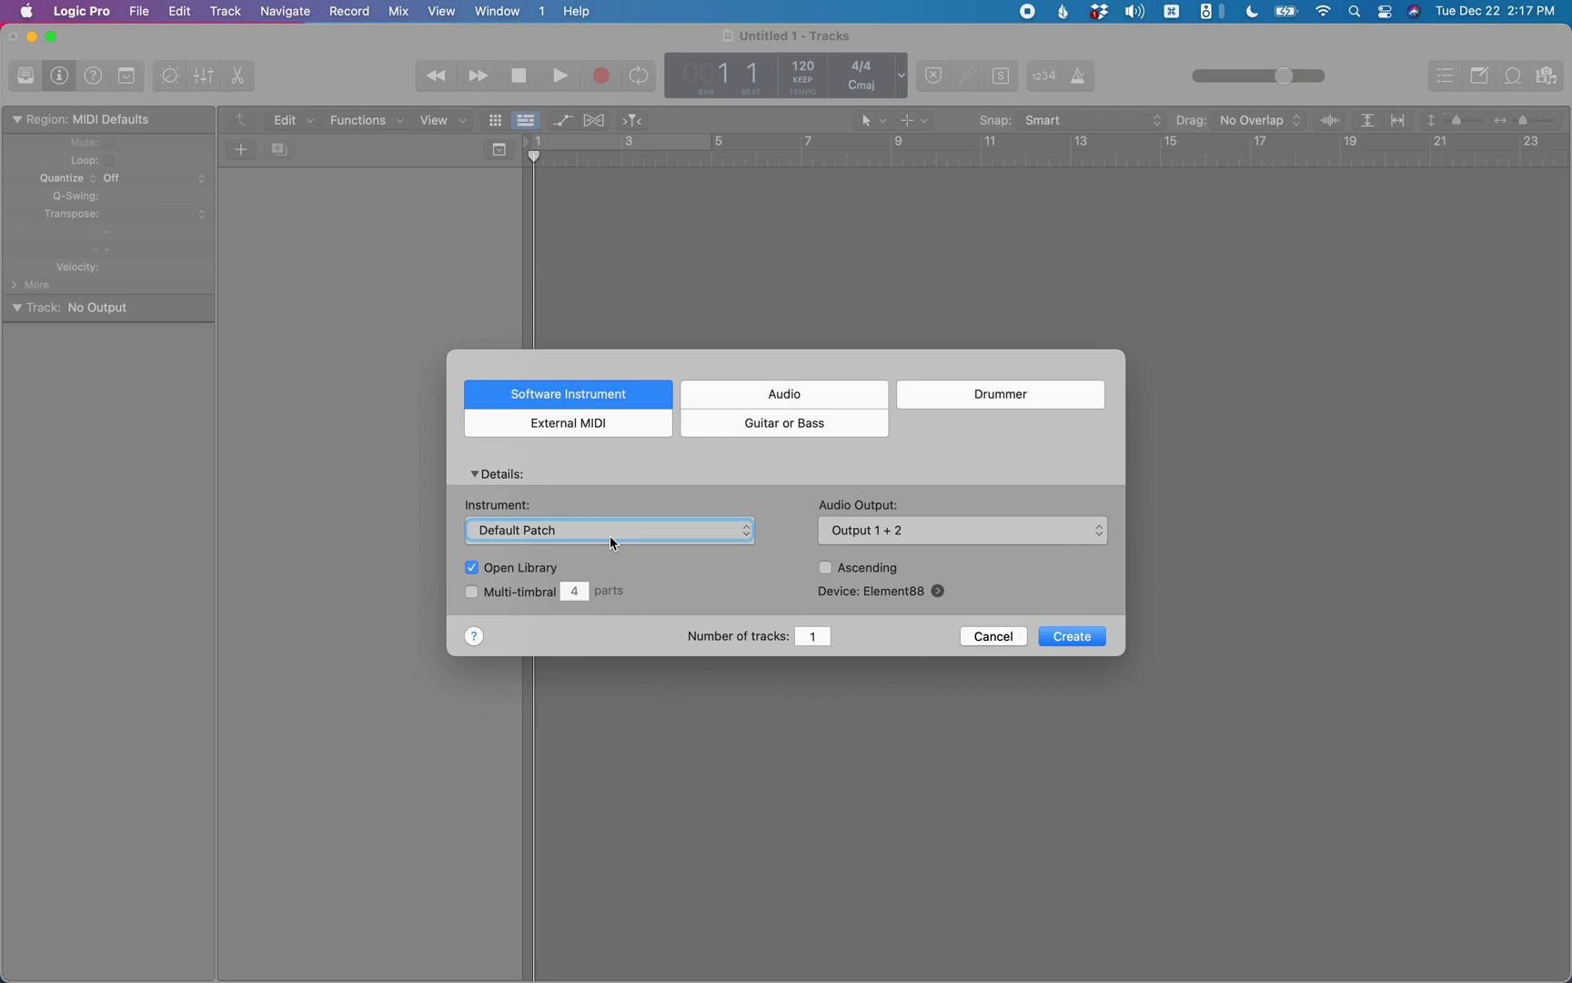
click(613, 537)
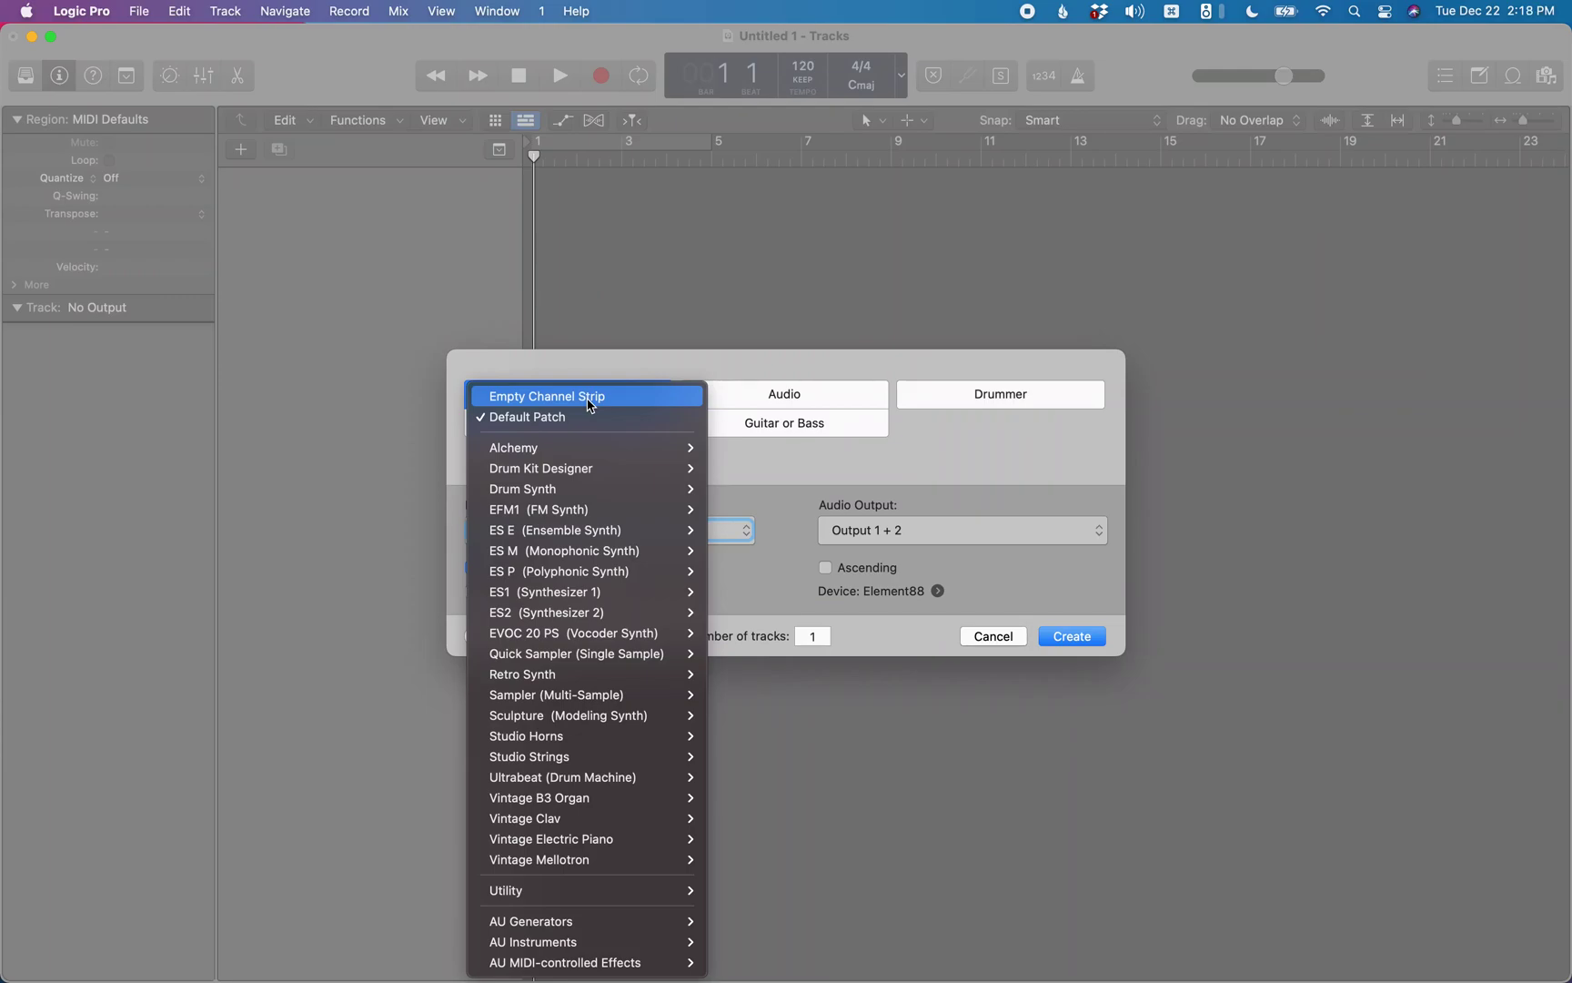
click(591, 398)
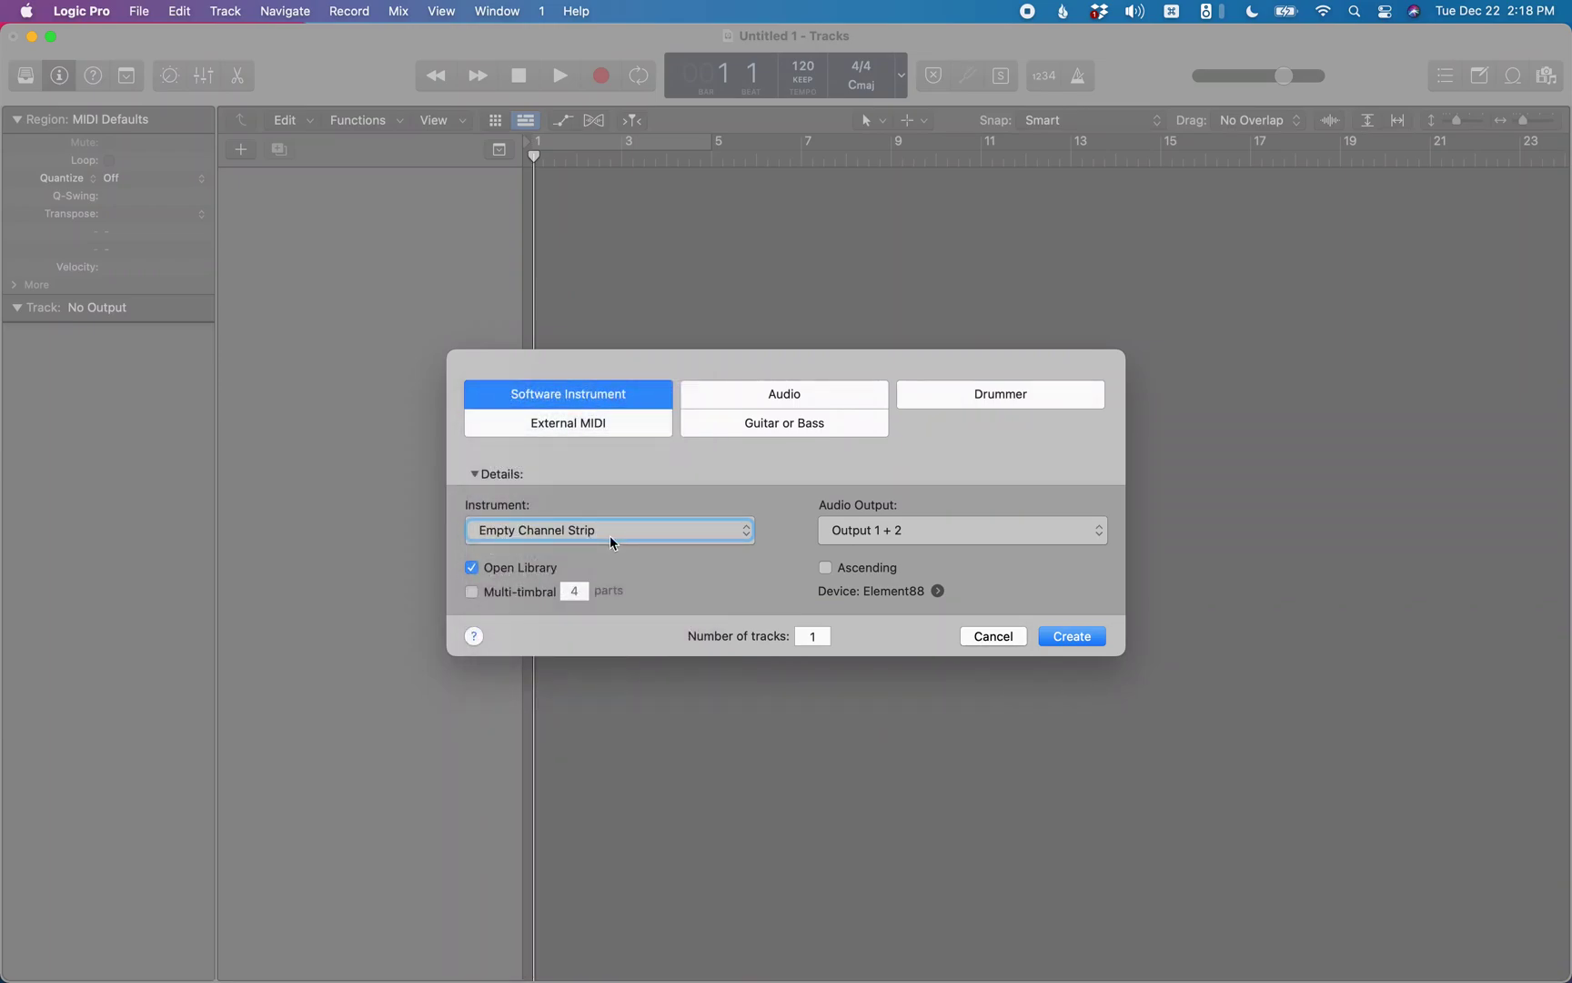
click(1073, 637)
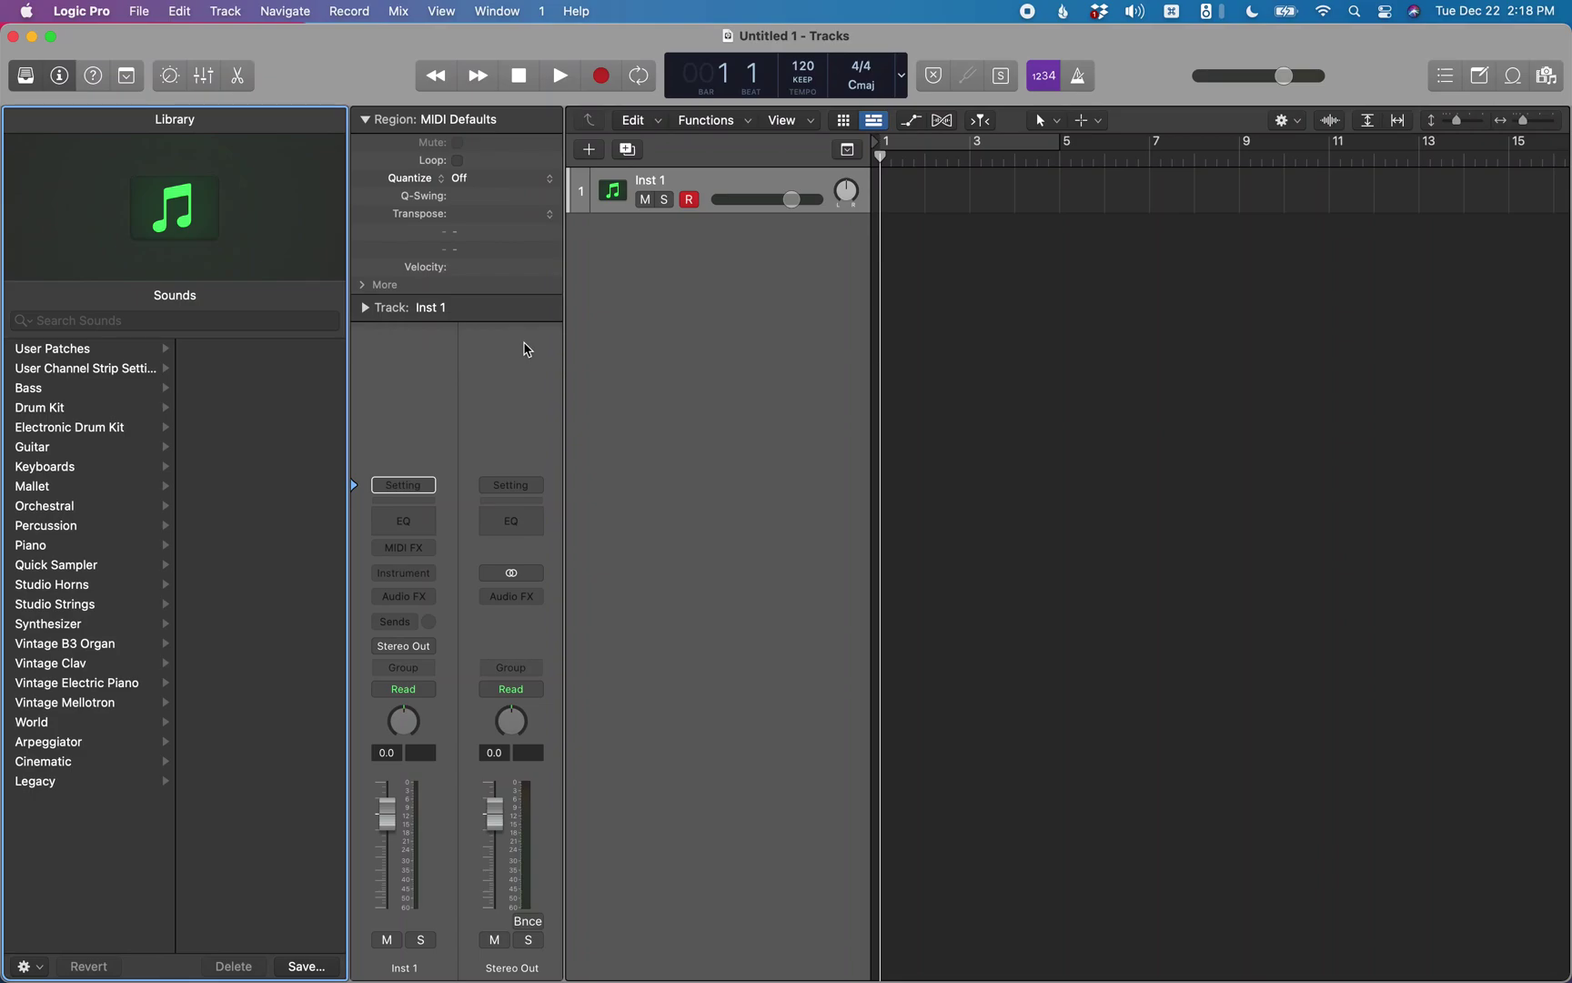
click(904, 422)
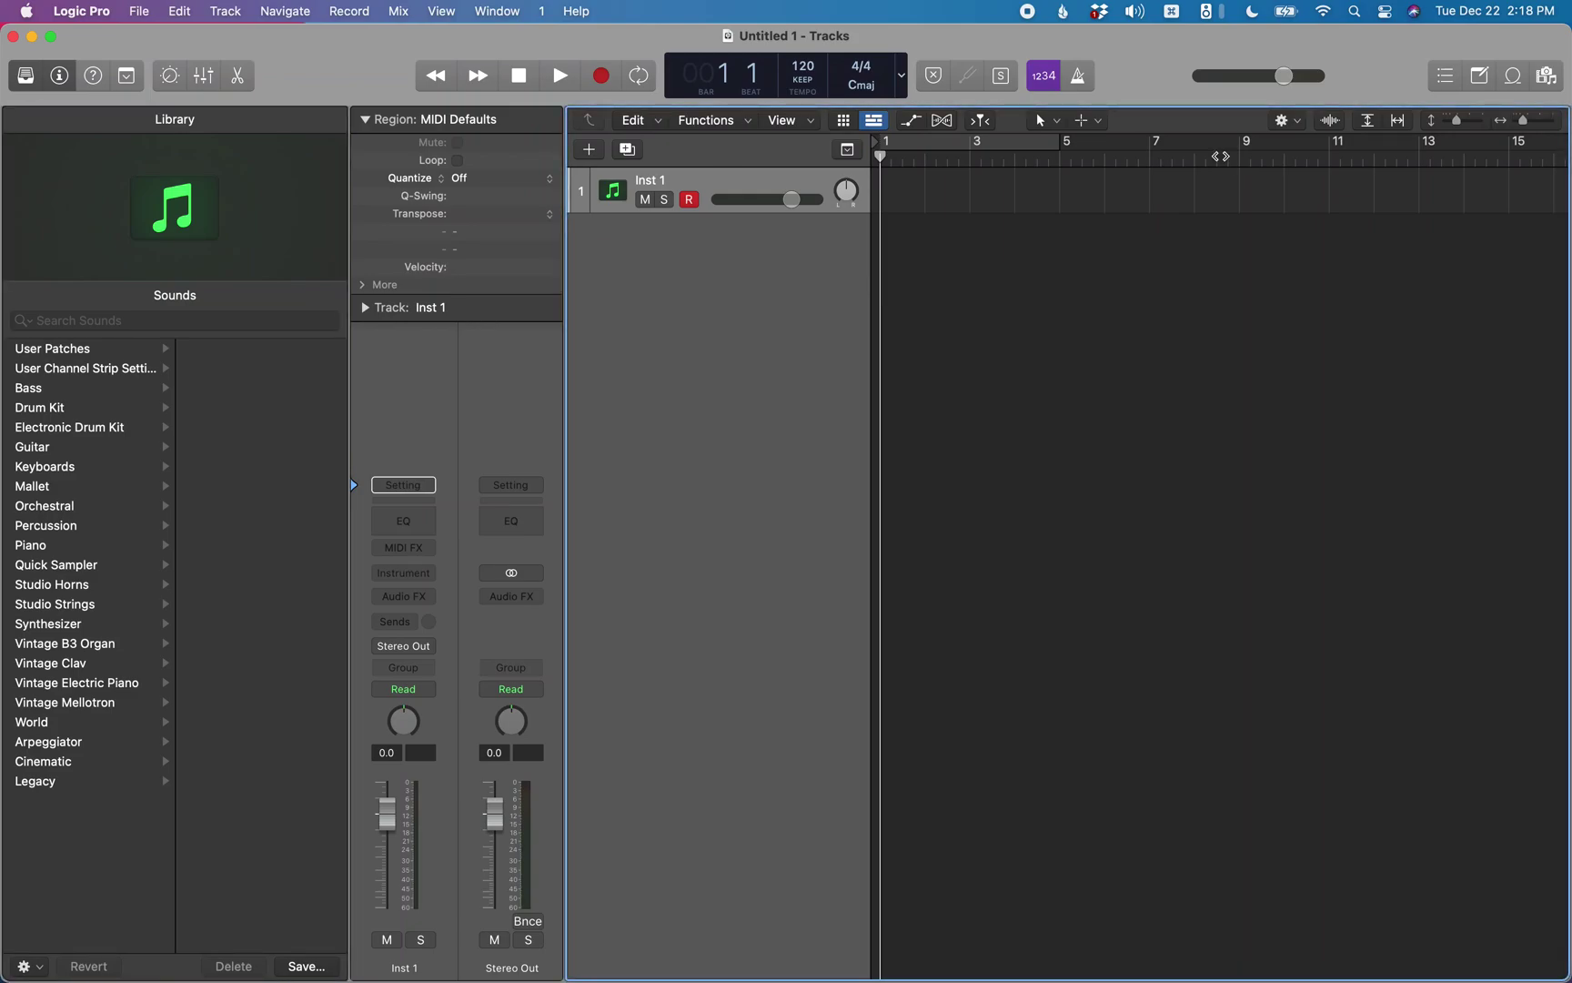